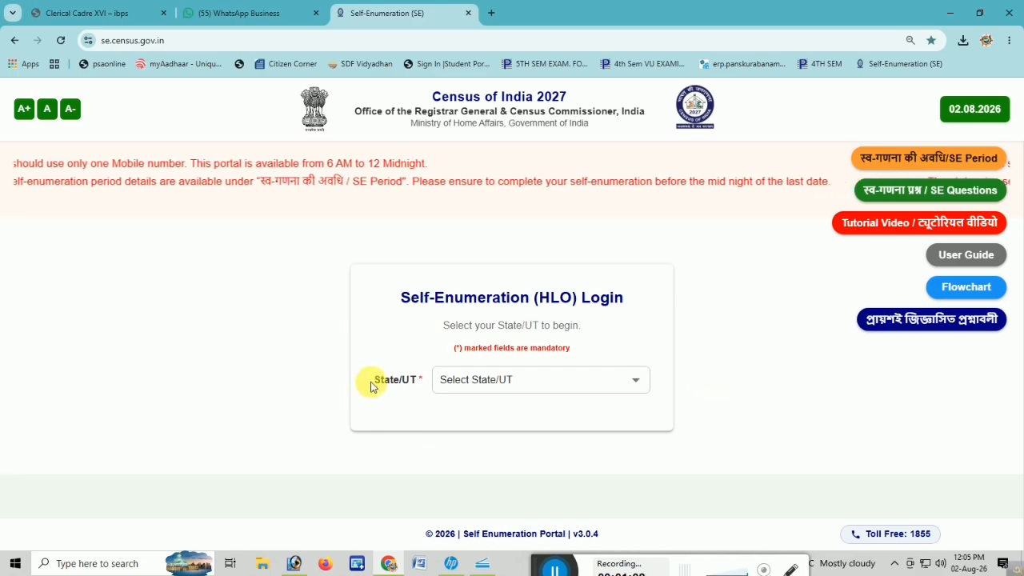
Step: Select West Bengal as the State/UT and dismiss the notices that follow
{"action": "left_click_drag", "start_coordinate": [369, 383], "coordinate": [400, 379]}
{"action": "left_click", "coordinate": [539, 379]}
{"action": "scroll", "coordinate": [539, 379], "scroll_direction": "down", "scroll_amount": 5}
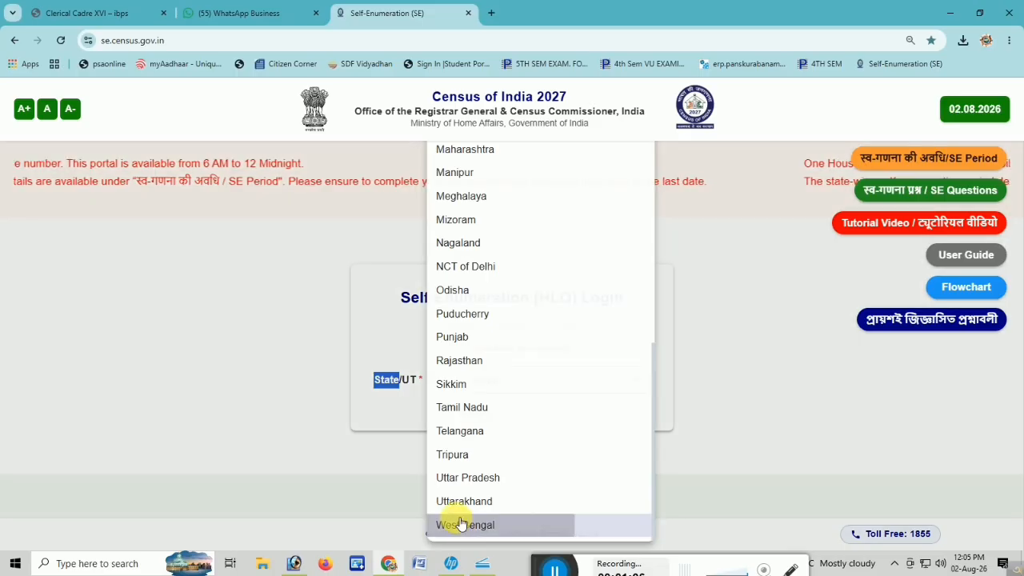
{"action": "left_click", "coordinate": [464, 525]}
{"action": "left_click", "coordinate": [512, 467]}
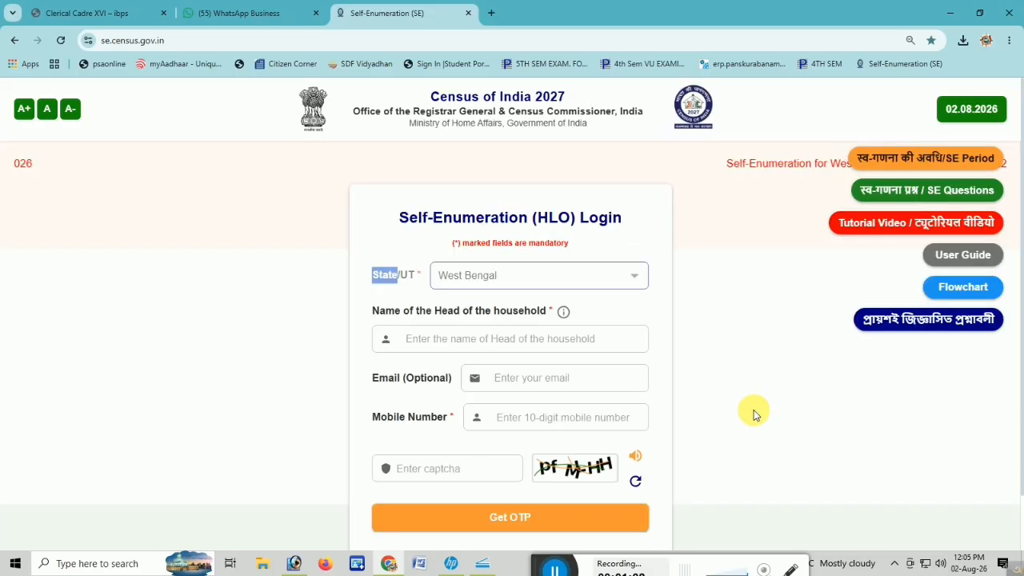
{"action": "left_click", "coordinate": [408, 339]}
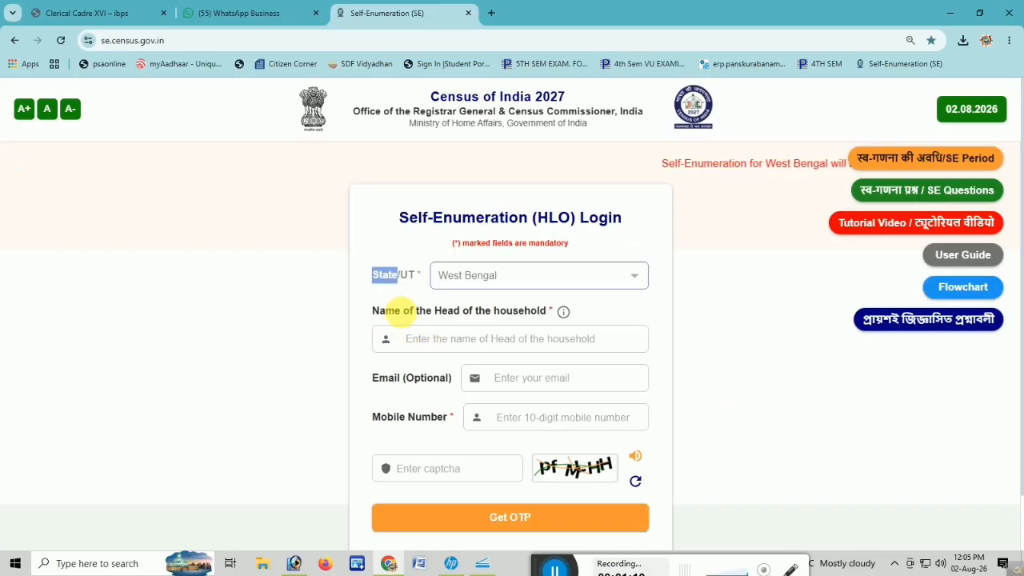
{"action": "left_click_drag", "start_coordinate": [388, 293], "coordinate": [457, 354]}
{"action": "left_click", "coordinate": [475, 378]}
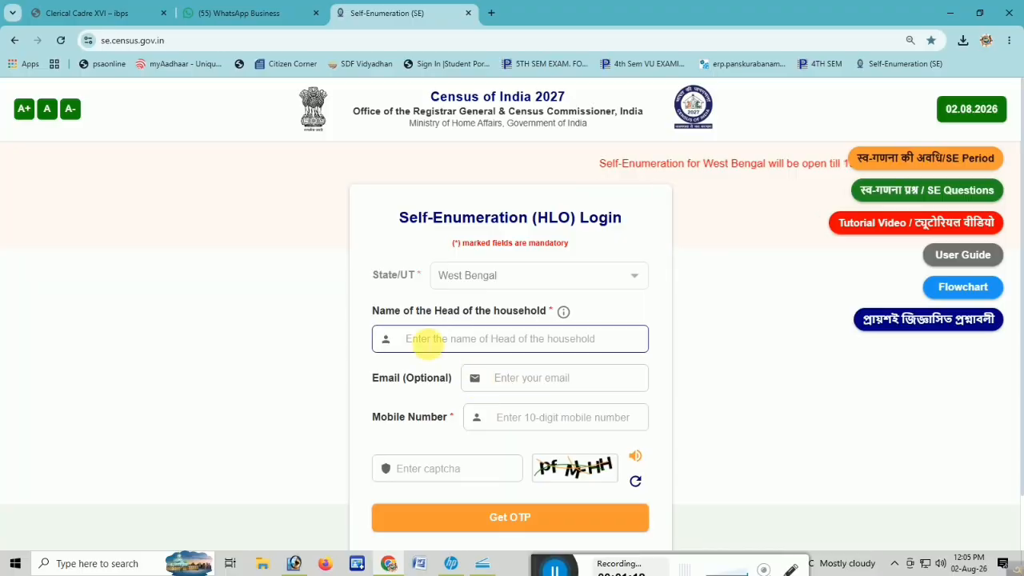
{"action": "scroll", "coordinate": [471, 333], "scroll_direction": "down", "scroll_amount": 1}
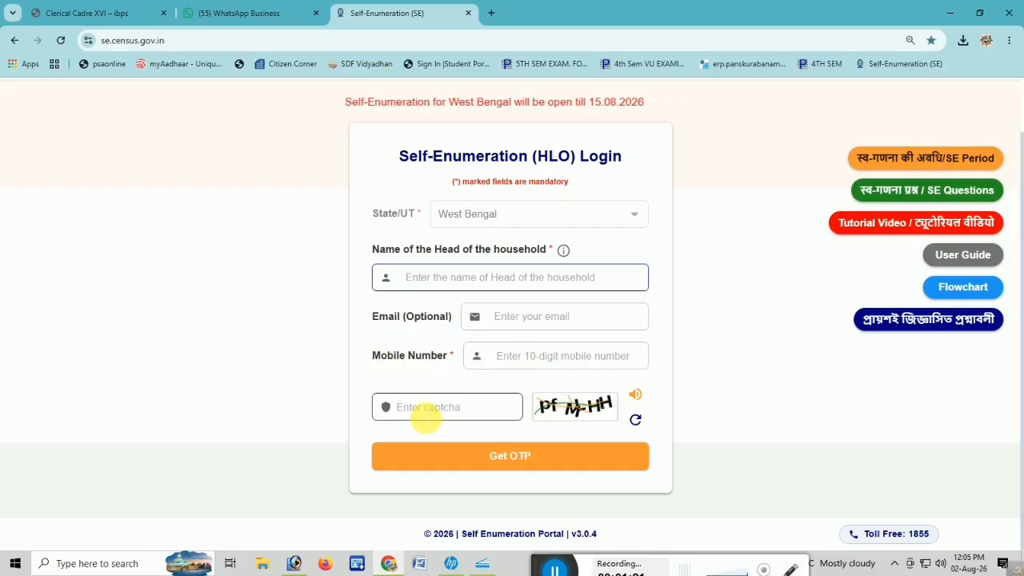
Step: Fill in the household head's name, mobile number and captcha, and request the OTP
{"action": "left_click", "coordinate": [432, 286]}
{"action": "left_click", "coordinate": [432, 281]}
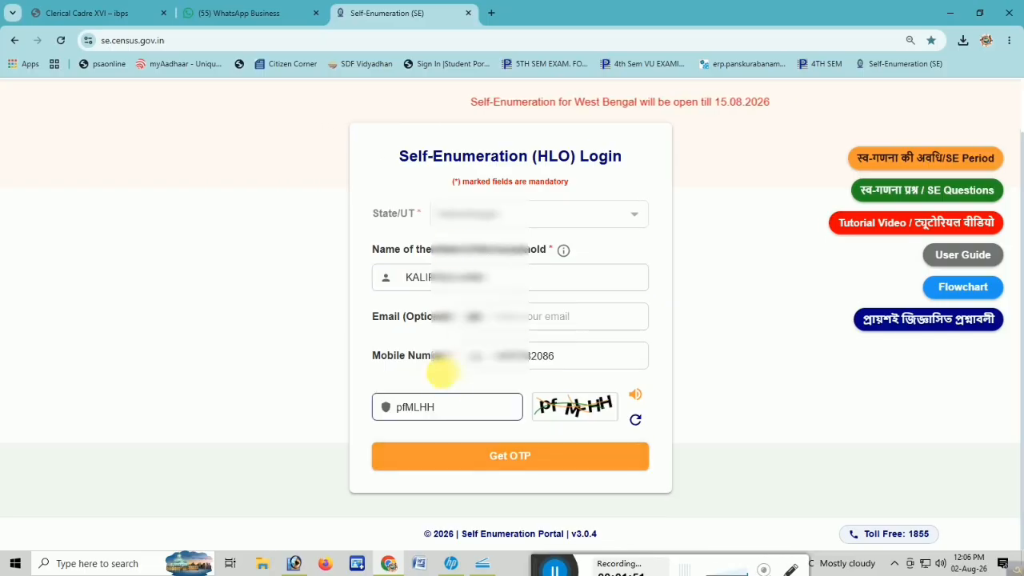
{"action": "left_click", "coordinate": [515, 455]}
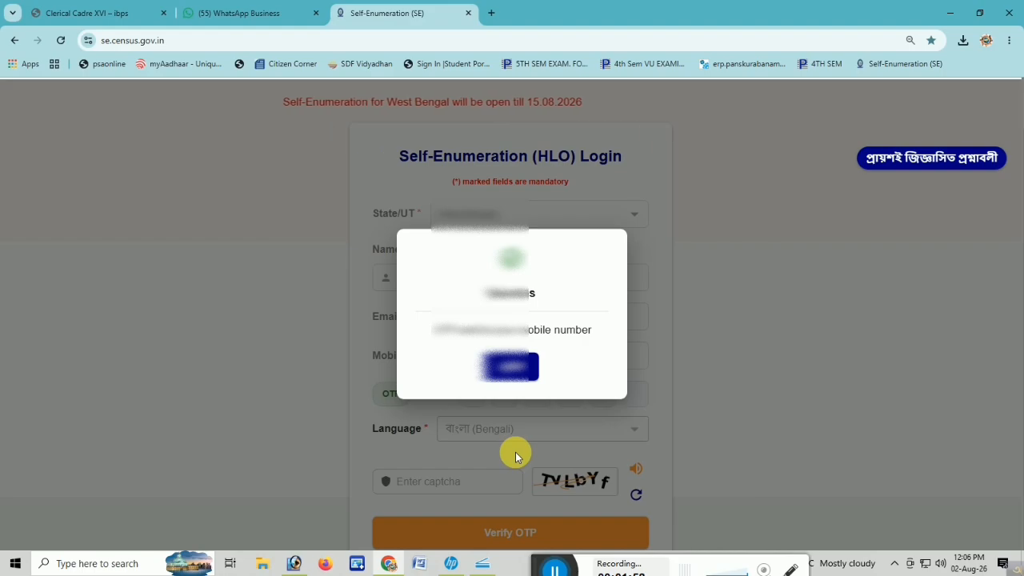
Step: Enter the received six-digit OTP and the new captcha, then verify to sign in
{"action": "left_click", "coordinate": [510, 367]}
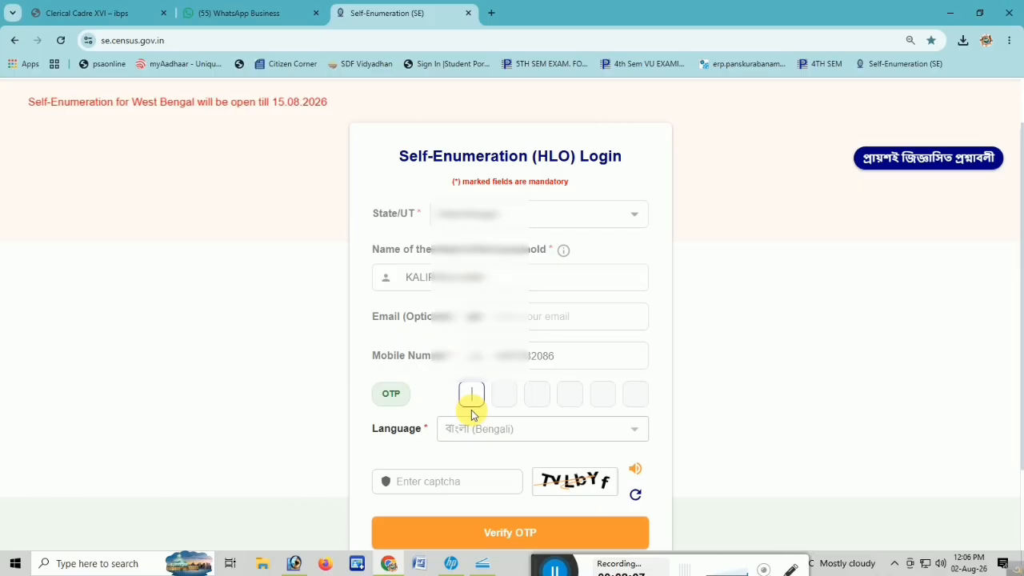
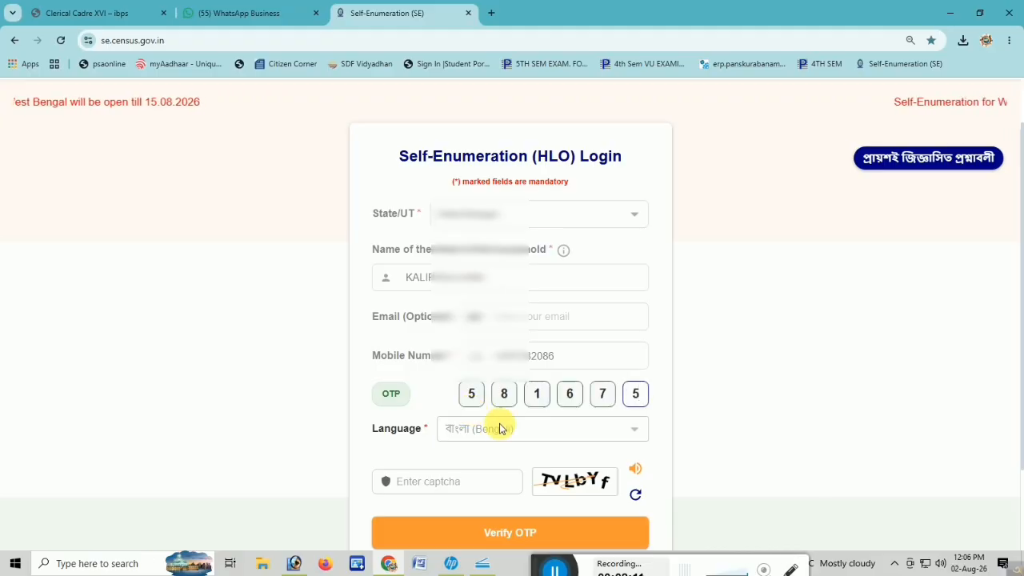
{"action": "left_click", "coordinate": [441, 487]}
{"action": "scroll", "coordinate": [443, 491], "scroll_direction": "down", "scroll_amount": 1}
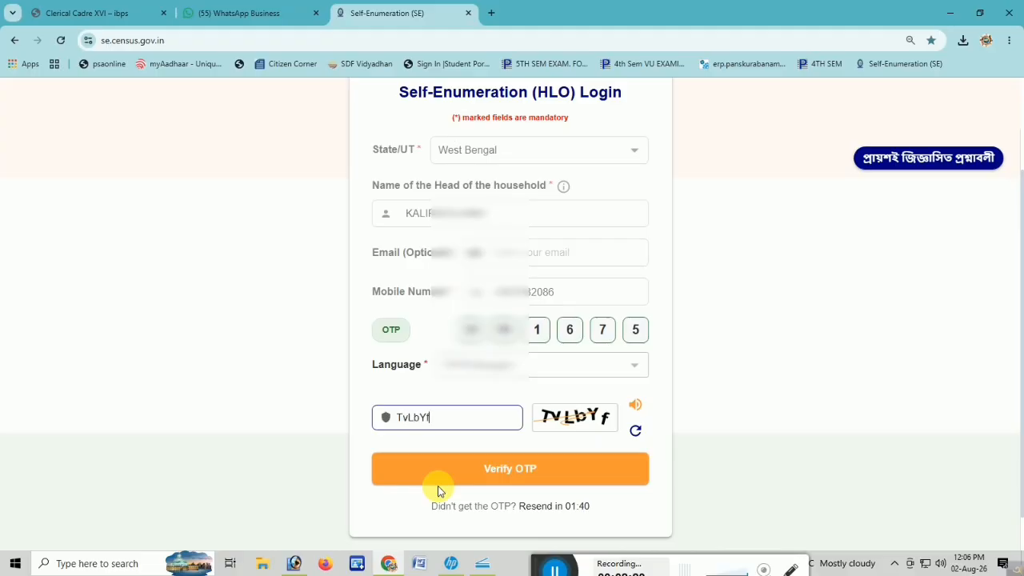
{"action": "left_click", "coordinate": [528, 469]}
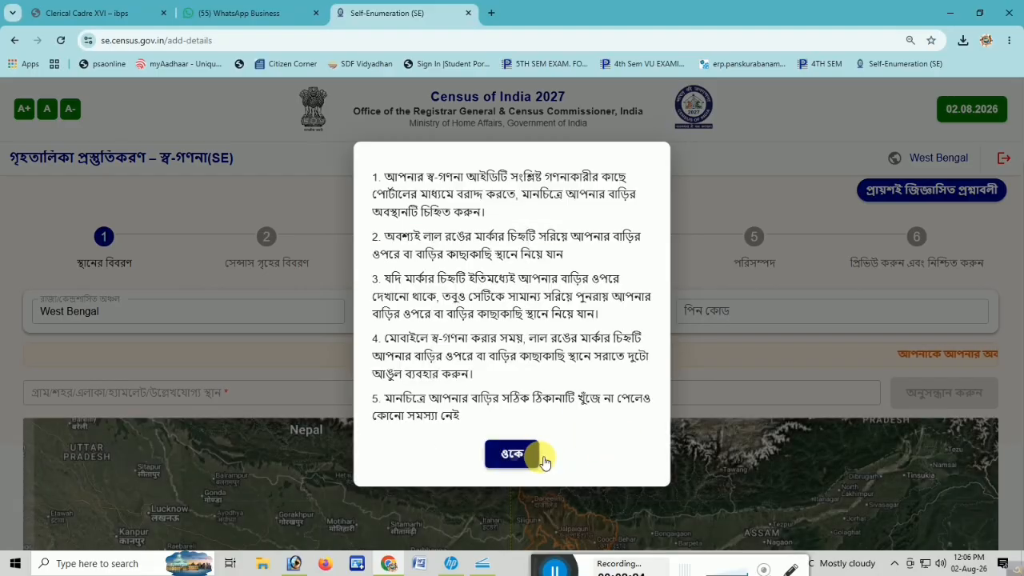
Step: Set the district (জেলা) to Paschim Medinipur and the PIN code to 721148
{"action": "left_click", "coordinate": [537, 455]}
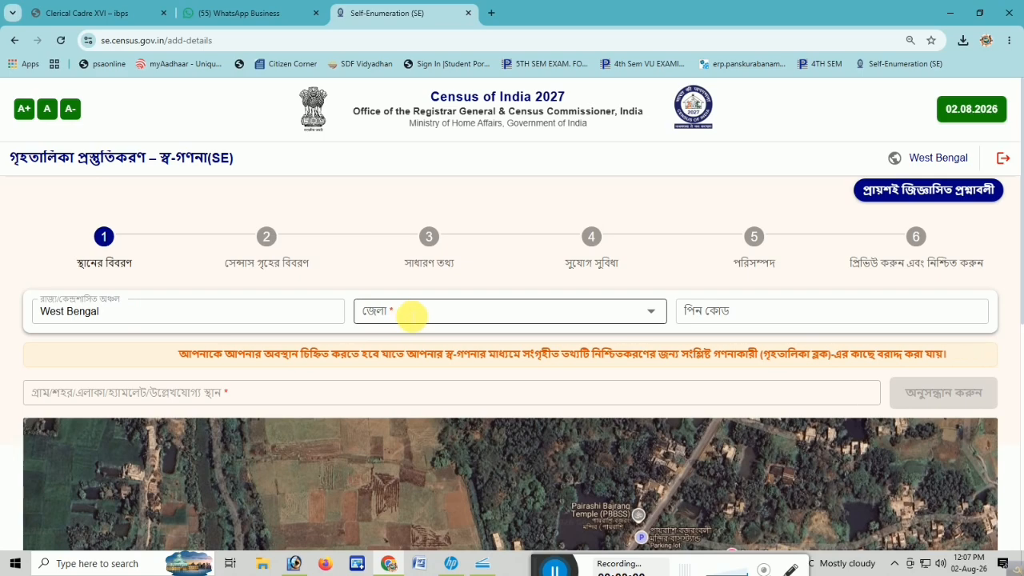
{"action": "left_click", "coordinate": [406, 313]}
{"action": "scroll", "coordinate": [439, 445], "scroll_direction": "down", "scroll_amount": 4}
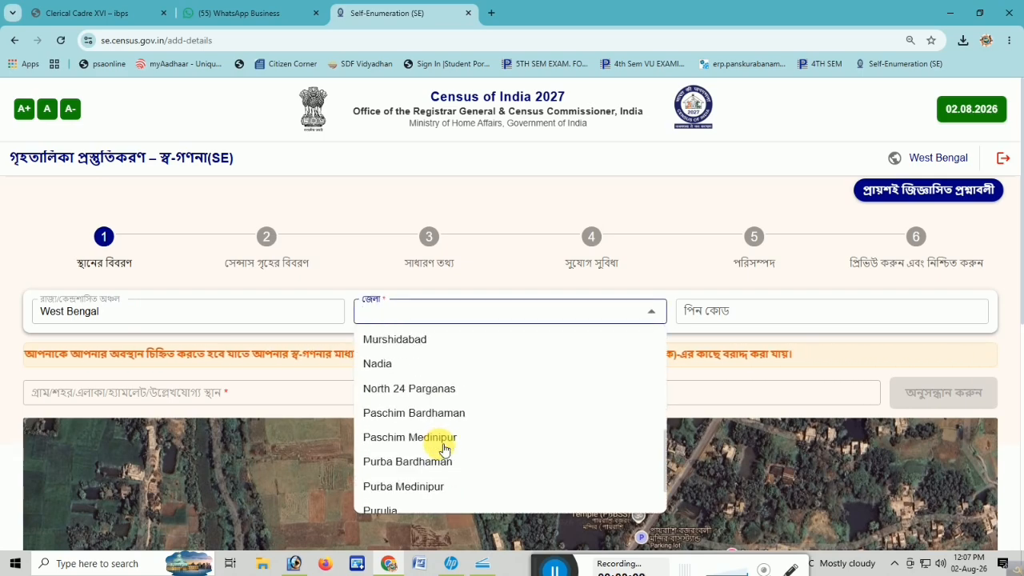
{"action": "left_click", "coordinate": [438, 438]}
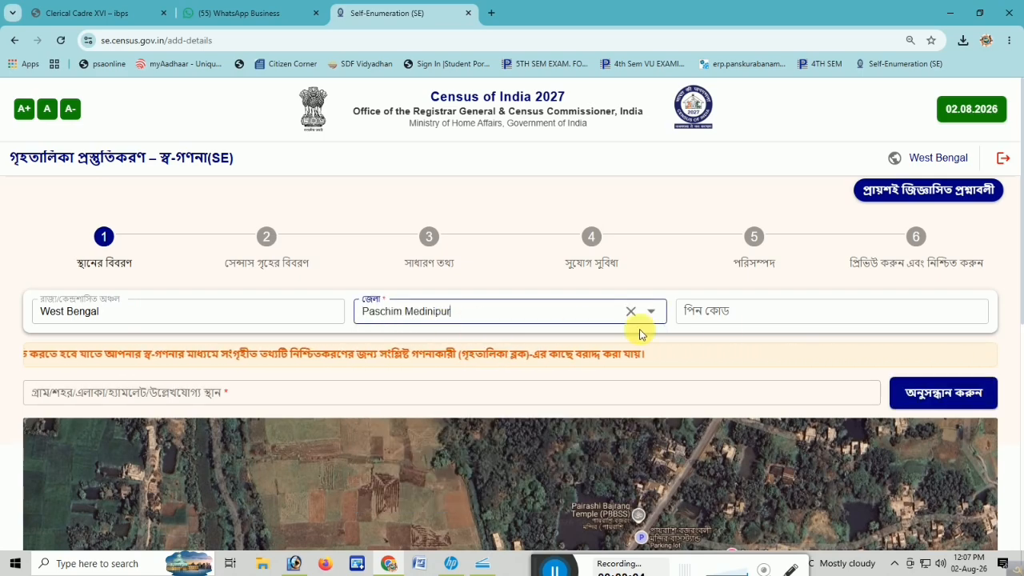
{"action": "left_click", "coordinate": [726, 318]}
{"action": "type", "text": "721148"}
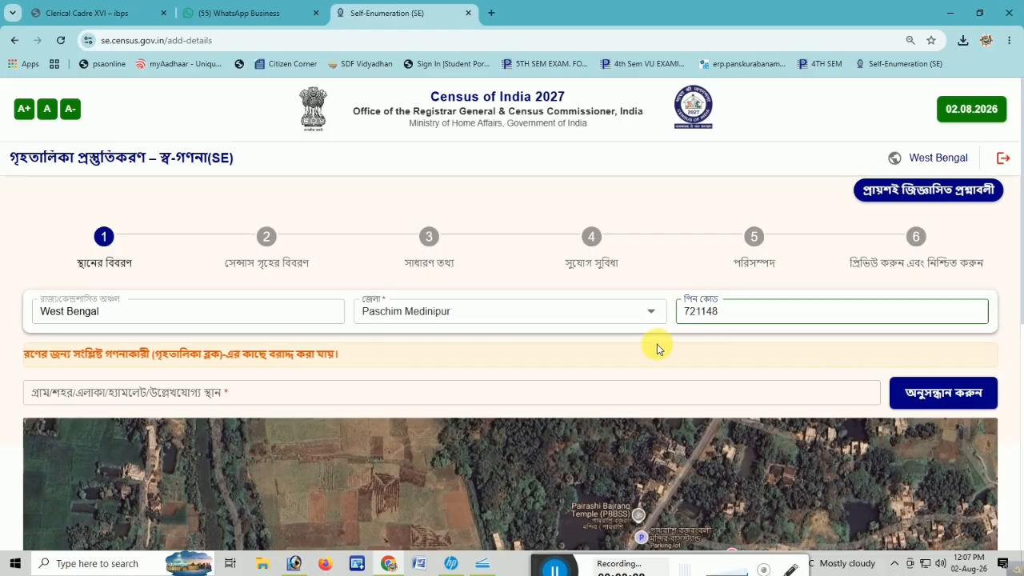
{"action": "scroll", "coordinate": [657, 344], "scroll_direction": "down", "scroll_amount": 2}
{"action": "scroll", "coordinate": [607, 360], "scroll_direction": "down", "scroll_amount": 1}
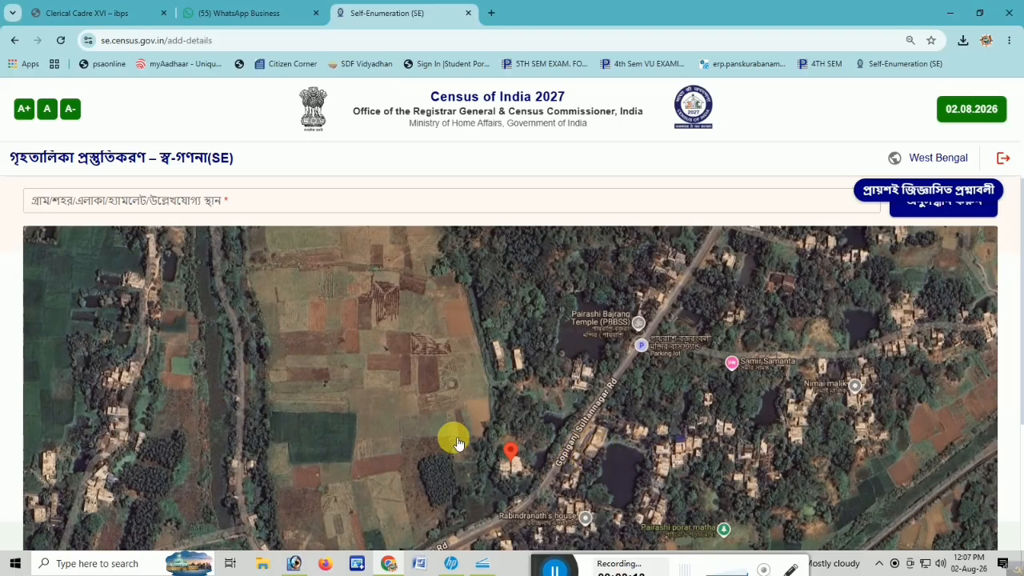
Step: Search for 'chaipat' and pick Chaipat, Paschim Medinipur to centre the map there
{"action": "left_click", "coordinate": [92, 203]}
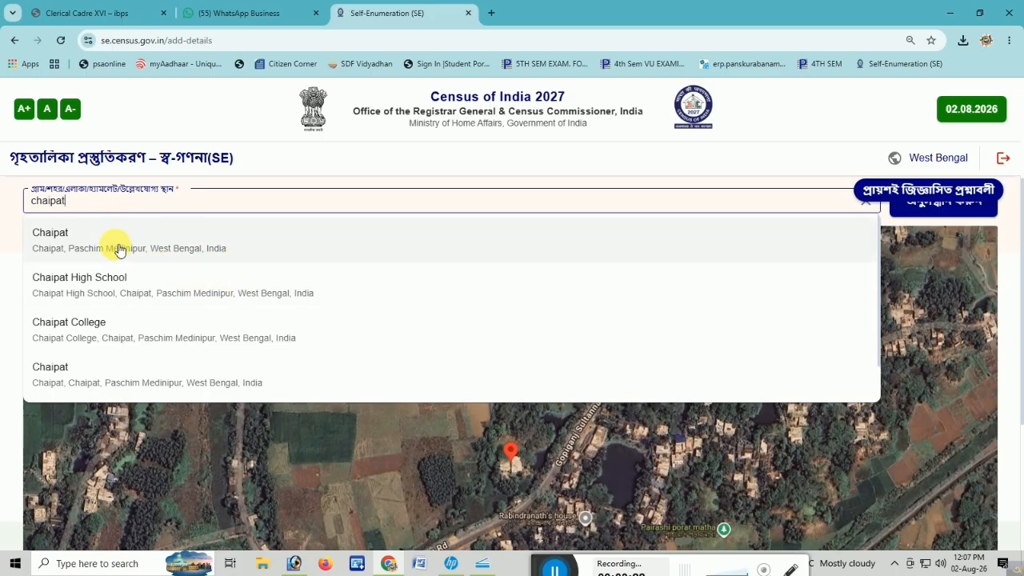
{"action": "left_click", "coordinate": [114, 243]}
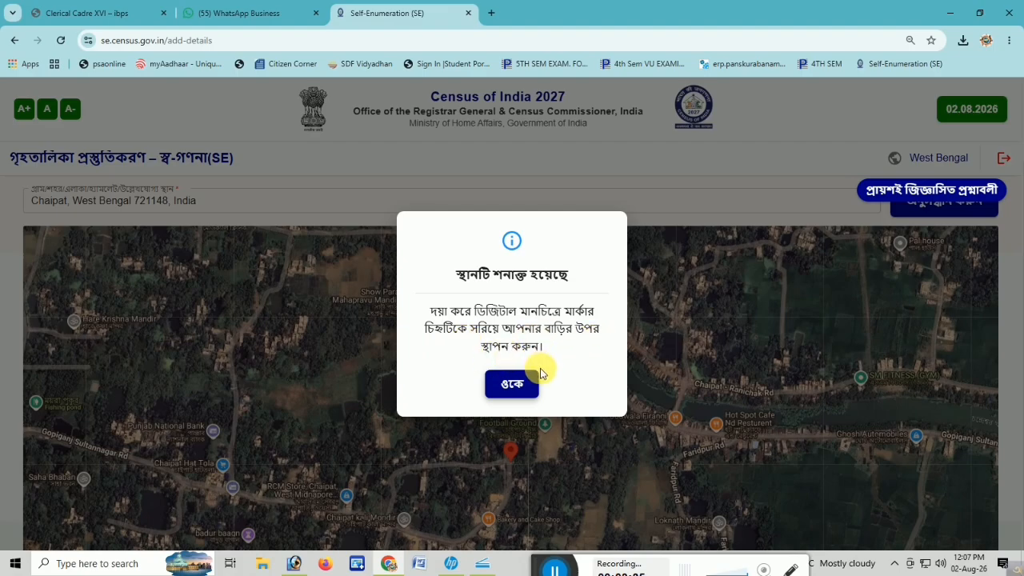
{"action": "left_click", "coordinate": [513, 386]}
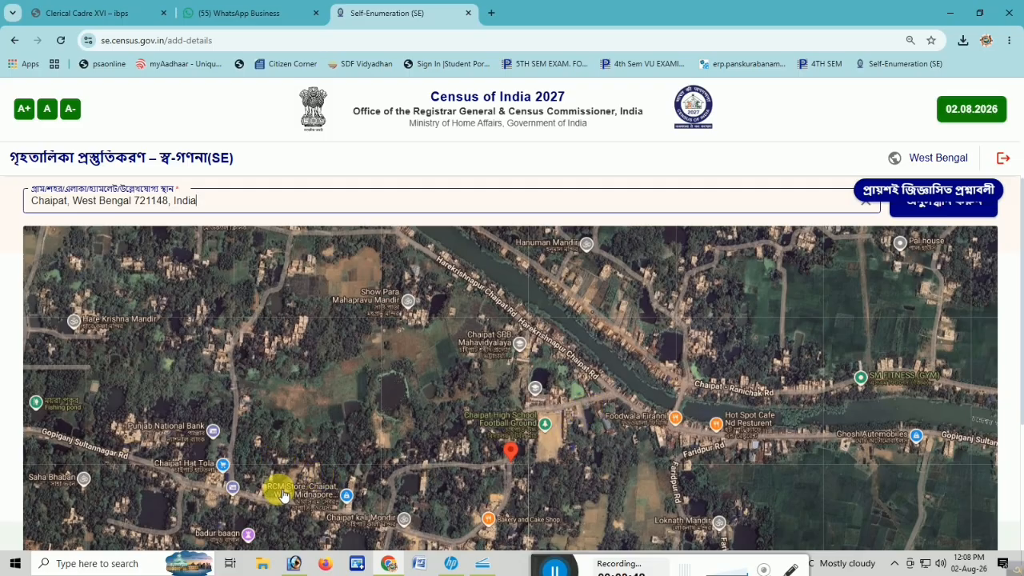
Step: Pan and zoom the map until the marker sits on the house
{"action": "mouse_move", "coordinate": [277, 486]}
{"action": "left_mouse_down"}
{"action": "mouse_move", "coordinate": [381, 455]}
{"action": "mouse_move", "coordinate": [516, 438]}
{"action": "mouse_move", "coordinate": [523, 422]}
{"action": "mouse_move", "coordinate": [508, 439]}
{"action": "mouse_move", "coordinate": [508, 430]}
{"action": "mouse_move", "coordinate": [520, 468]}
{"action": "mouse_move", "coordinate": [519, 459]}
{"action": "mouse_move", "coordinate": [640, 450]}
{"action": "left_mouse_up"}
{"action": "mouse_move", "coordinate": [322, 448]}
{"action": "left_mouse_down"}
{"action": "mouse_move", "coordinate": [464, 377]}
{"action": "mouse_move", "coordinate": [610, 343]}
{"action": "mouse_move", "coordinate": [528, 440]}
{"action": "mouse_move", "coordinate": [520, 354]}
{"action": "mouse_move", "coordinate": [528, 359]}
{"action": "left_mouse_up"}
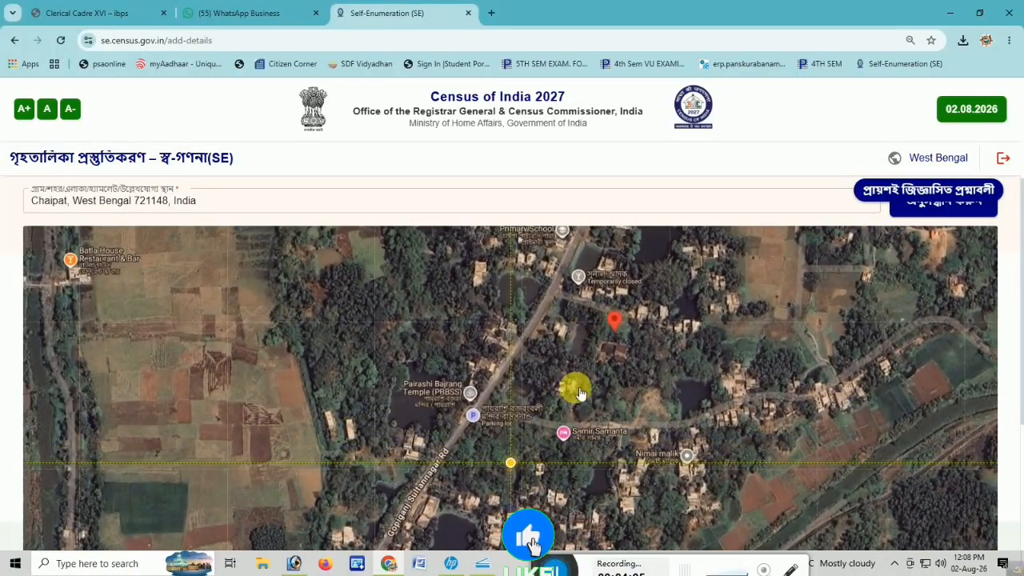
{"action": "left_click_drag", "start_coordinate": [528, 426], "coordinate": [553, 334]}
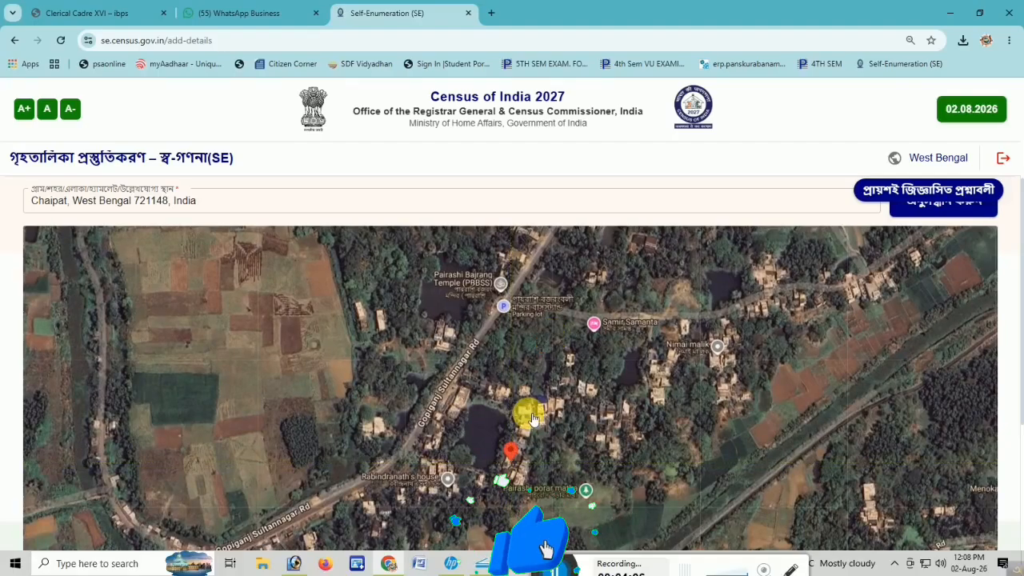
{"action": "scroll", "coordinate": [537, 414], "scroll_direction": "up", "scroll_amount": 1}
{"action": "scroll", "coordinate": [539, 422], "scroll_direction": "up", "scroll_amount": 2}
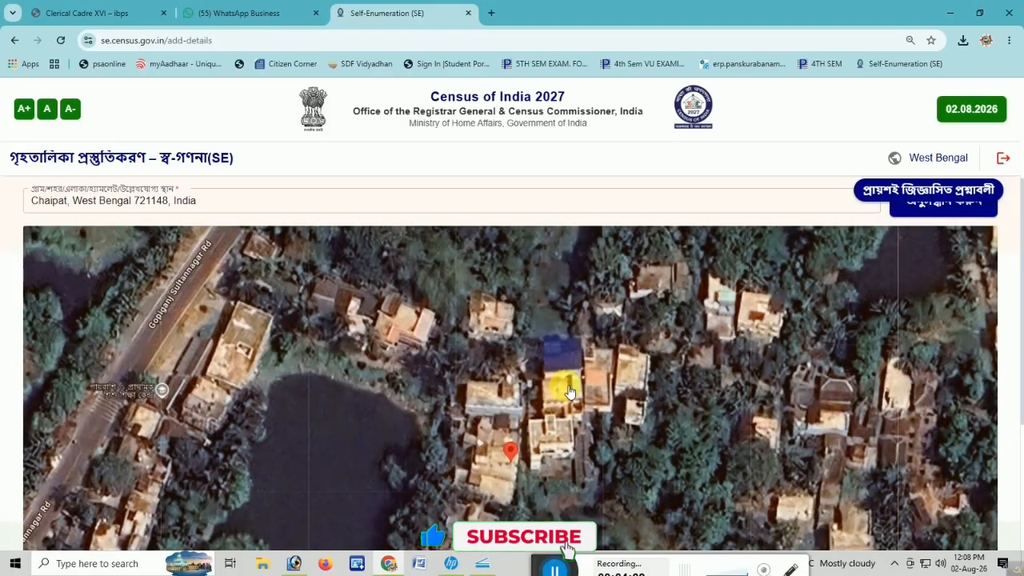
{"action": "mouse_move", "coordinate": [569, 392]}
{"action": "left_mouse_down"}
{"action": "mouse_move", "coordinate": [540, 465]}
{"action": "mouse_move", "coordinate": [469, 464]}
{"action": "left_mouse_up"}
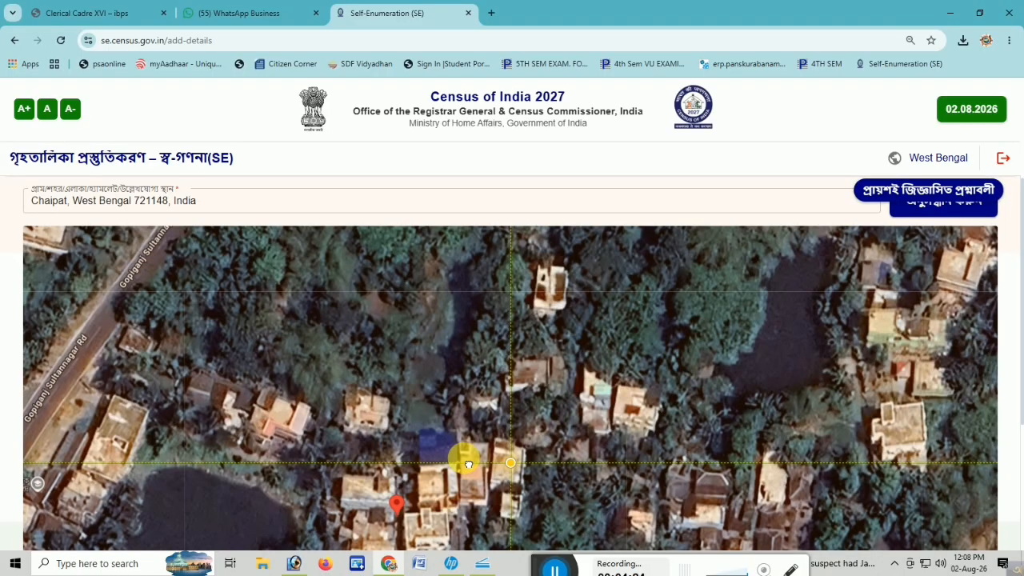
{"action": "left_click_drag", "start_coordinate": [468, 463], "coordinate": [468, 458]}
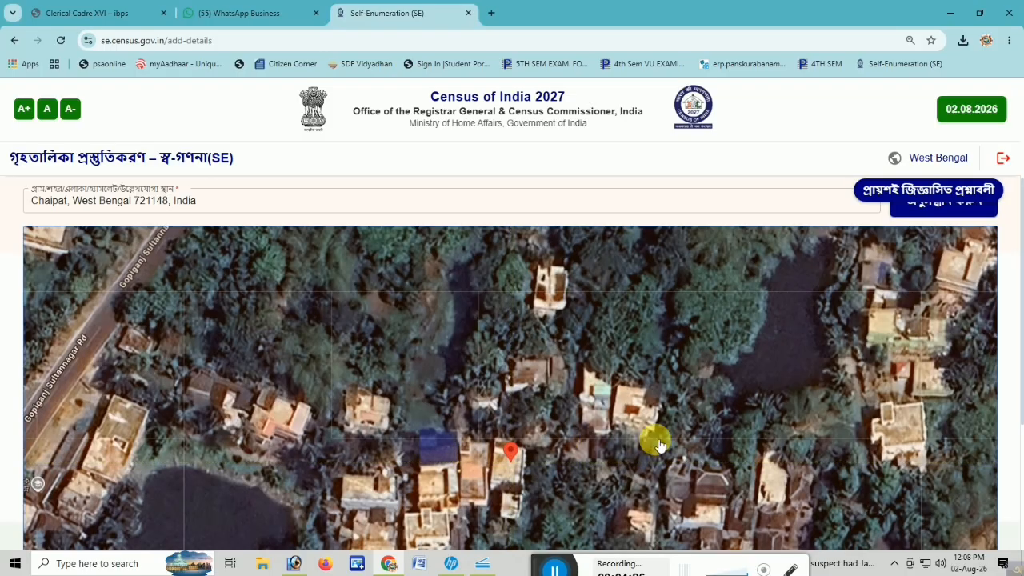
{"action": "scroll", "coordinate": [1019, 427], "scroll_direction": "down", "scroll_amount": 1}
{"action": "scroll", "coordinate": [1019, 428], "scroll_direction": "down", "scroll_amount": 2}
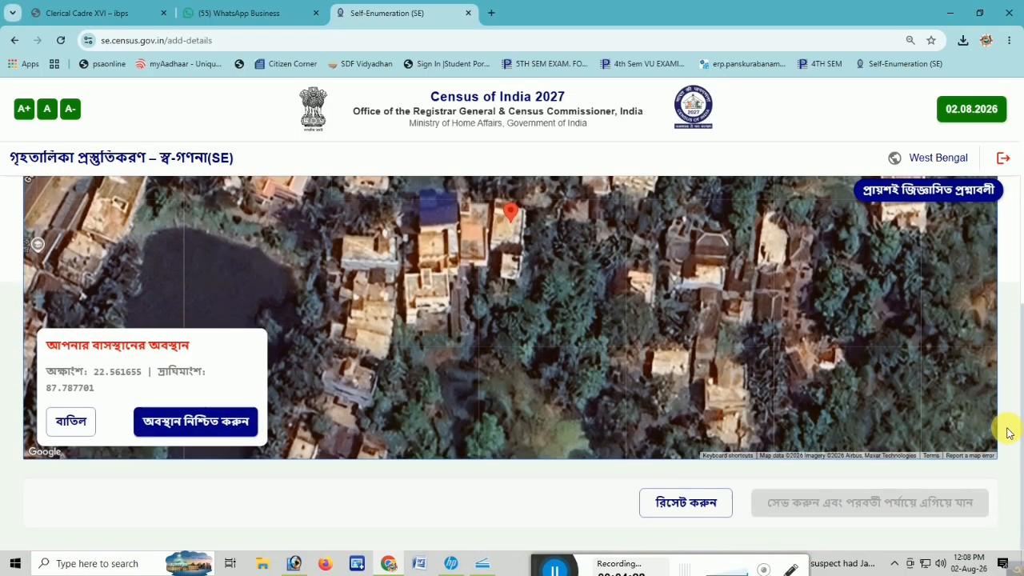
{"action": "left_click", "coordinate": [212, 432]}
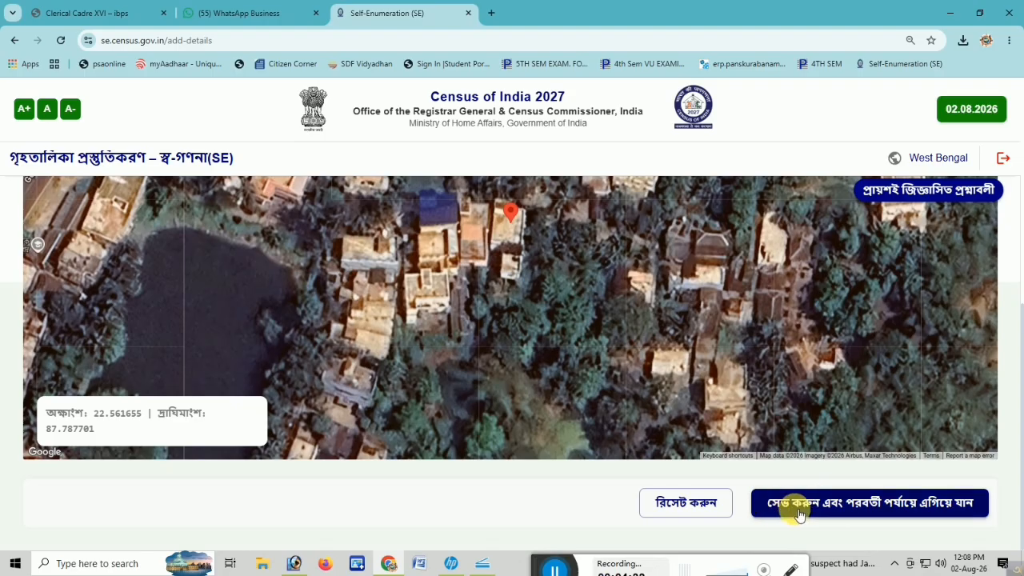
{"action": "left_click", "coordinate": [902, 511]}
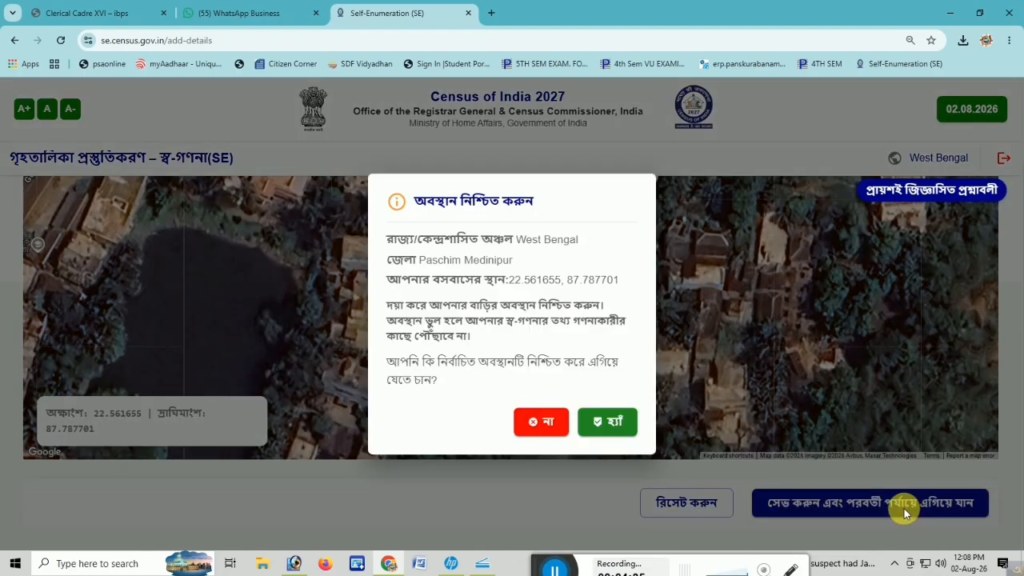
{"action": "left_click", "coordinate": [607, 422]}
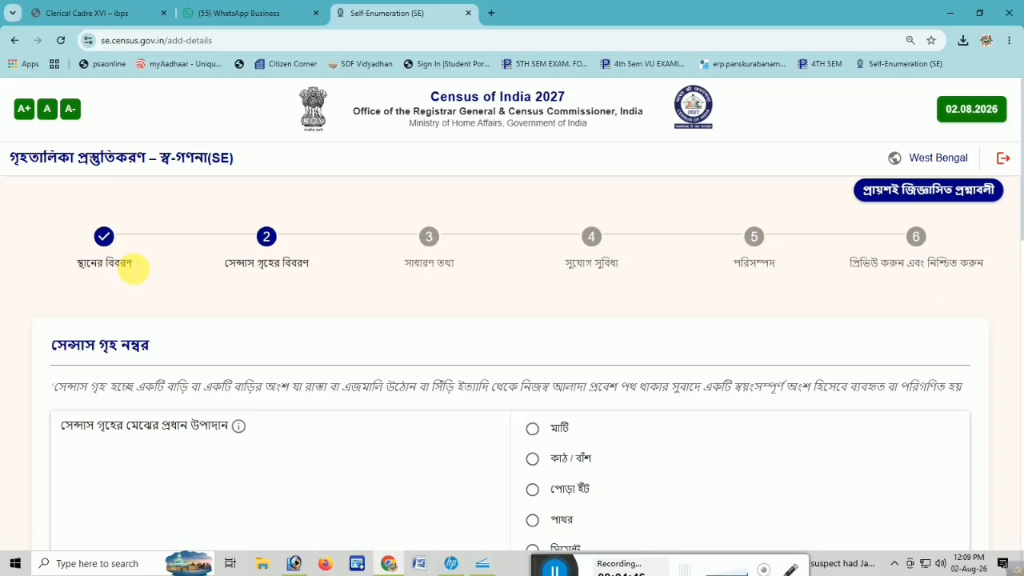
{"action": "left_click_drag", "start_coordinate": [128, 267], "coordinate": [82, 267]}
{"action": "left_click_drag", "start_coordinate": [235, 267], "coordinate": [289, 266]}
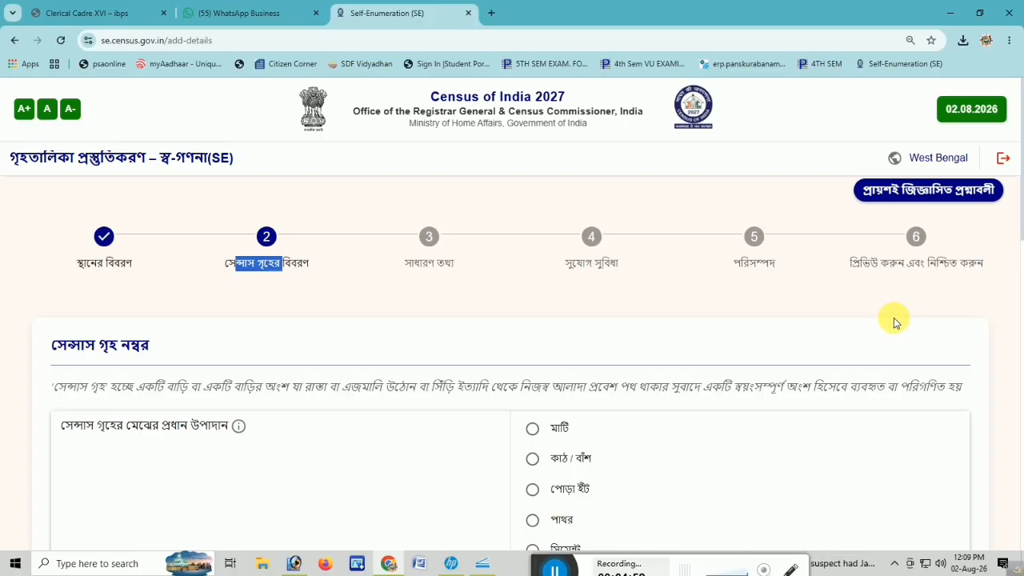
{"action": "scroll", "coordinate": [622, 341], "scroll_direction": "down", "scroll_amount": 1}
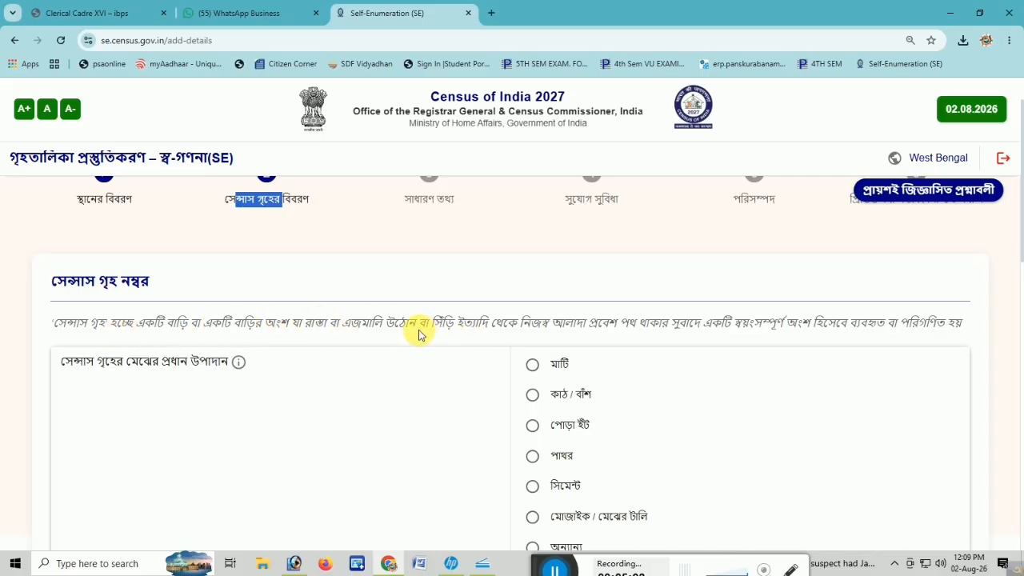
{"action": "scroll", "coordinate": [217, 330], "scroll_direction": "down", "scroll_amount": 1}
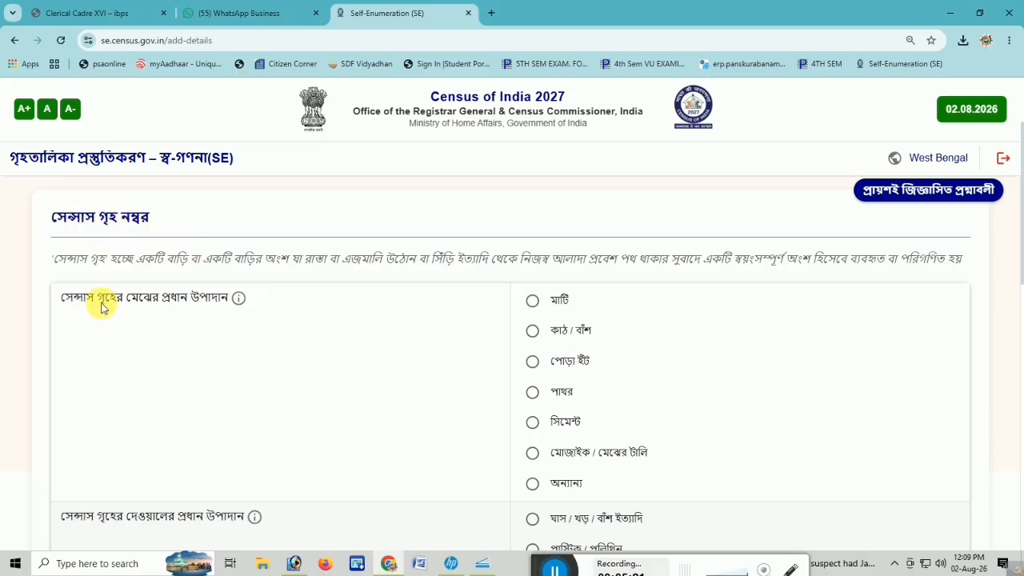
{"action": "mouse_move", "coordinate": [247, 302]}
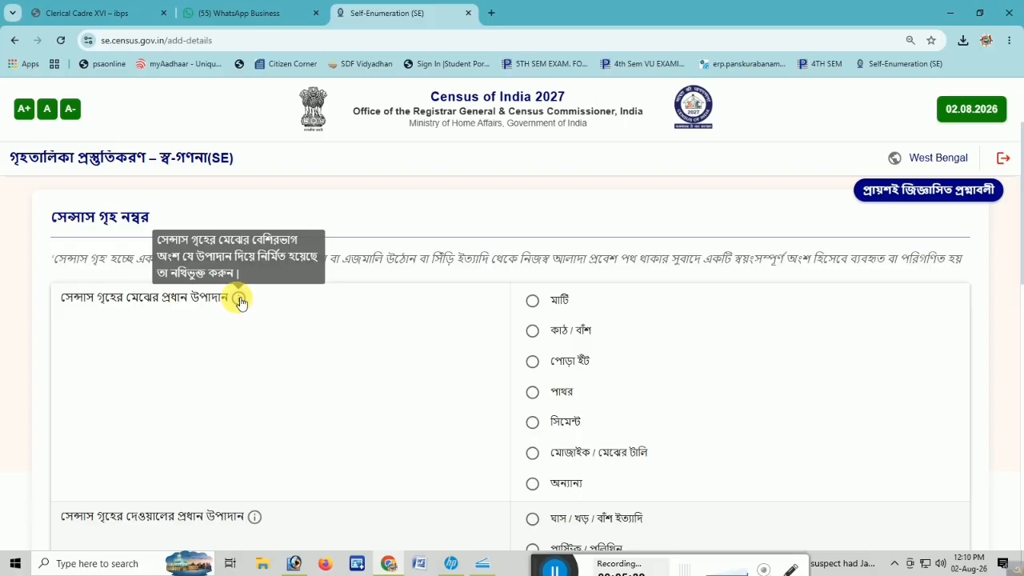
{"action": "scroll", "coordinate": [688, 468], "scroll_direction": "down", "scroll_amount": 2}
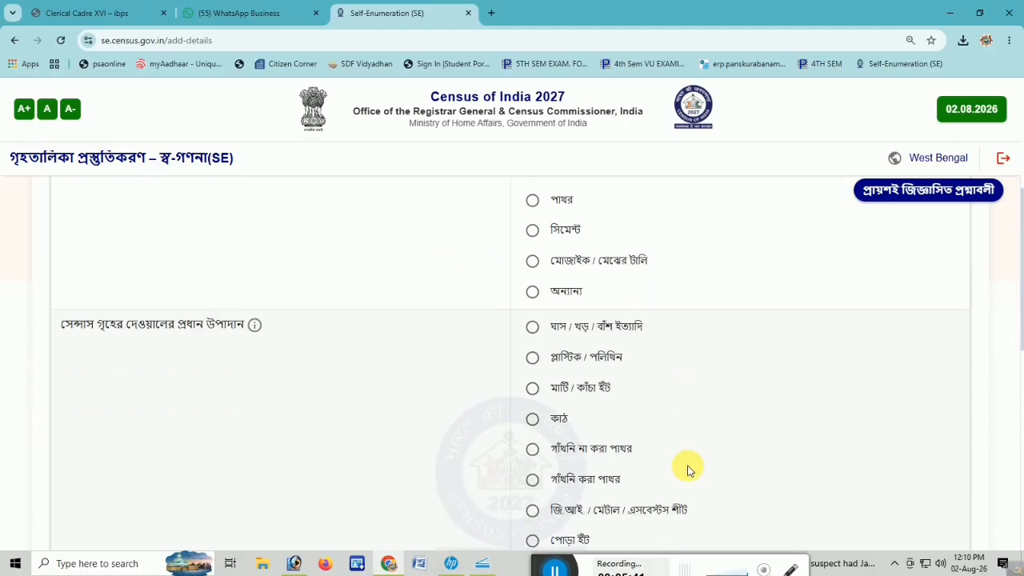
{"action": "scroll", "coordinate": [688, 468], "scroll_direction": "up", "scroll_amount": 2}
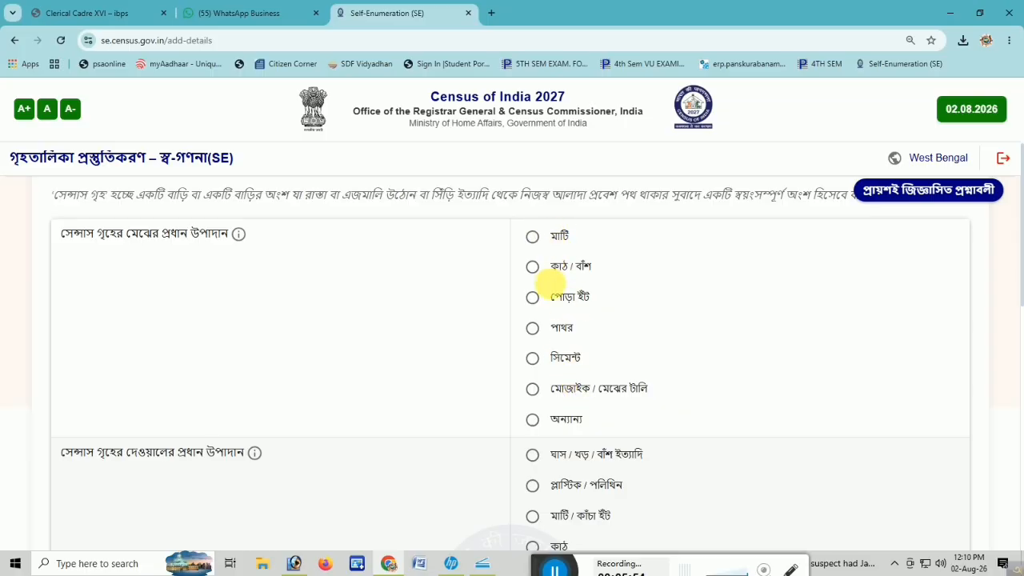
Step: Choose cement (সিমেন্ট) for the floor and burnt brick (পোড়া ইঁট) for the walls
{"action": "left_click", "coordinate": [534, 360]}
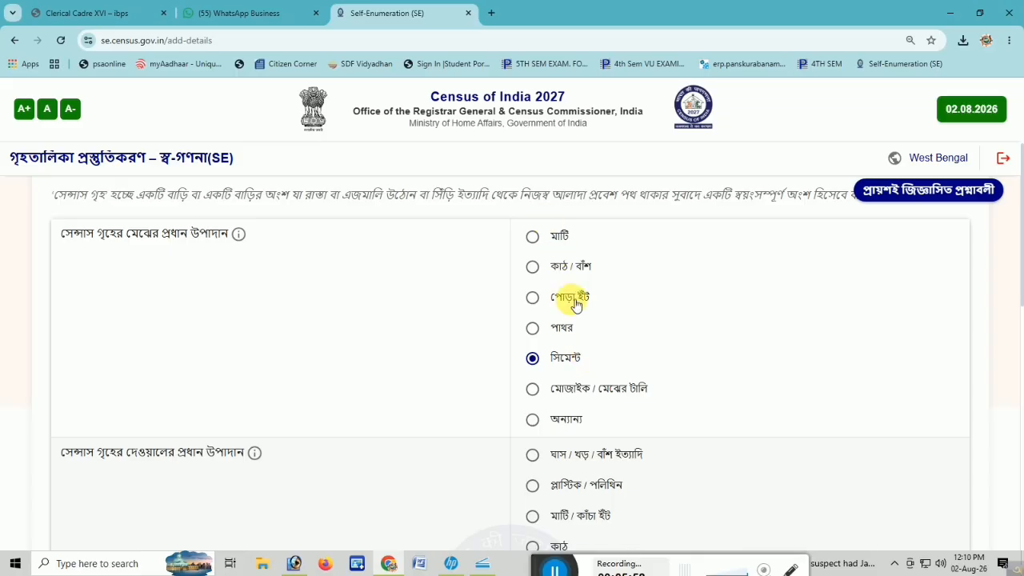
{"action": "scroll", "coordinate": [539, 327], "scroll_direction": "down", "scroll_amount": 2}
{"action": "scroll", "coordinate": [546, 326], "scroll_direction": "down", "scroll_amount": 1}
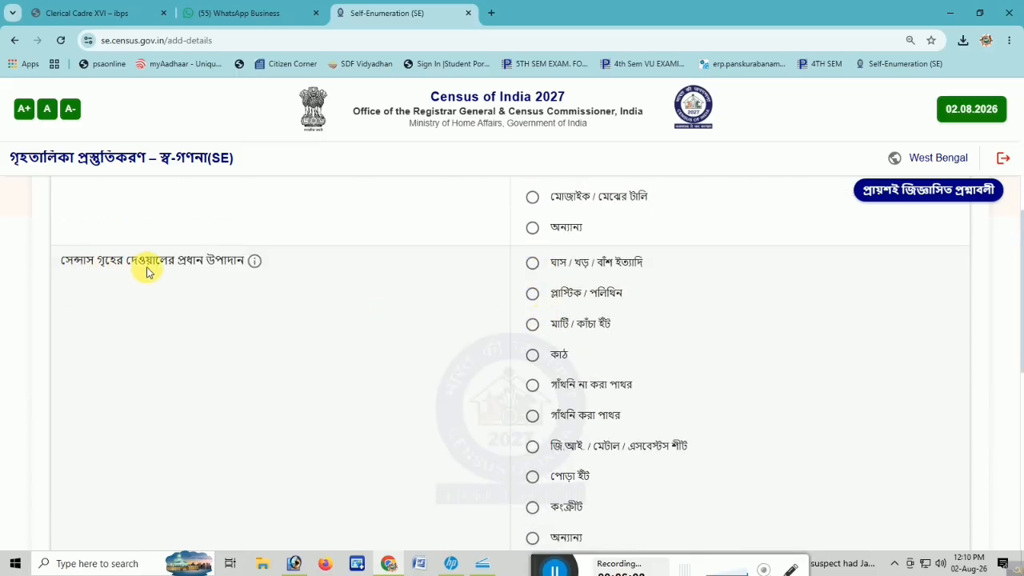
{"action": "mouse_move", "coordinate": [255, 262]}
{"action": "scroll", "coordinate": [589, 395], "scroll_direction": "down", "scroll_amount": 1}
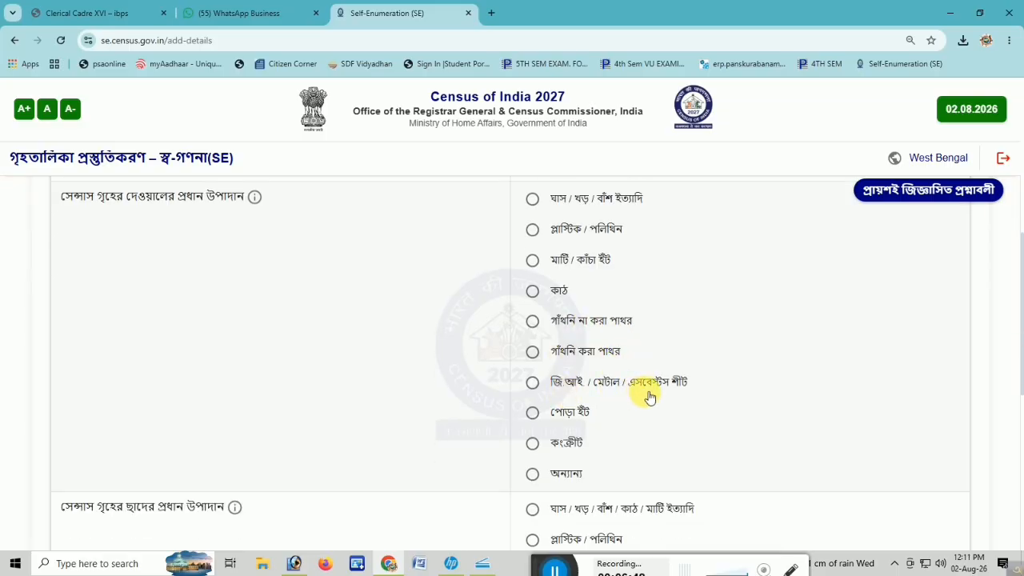
{"action": "scroll", "coordinate": [609, 438], "scroll_direction": "down", "scroll_amount": 1}
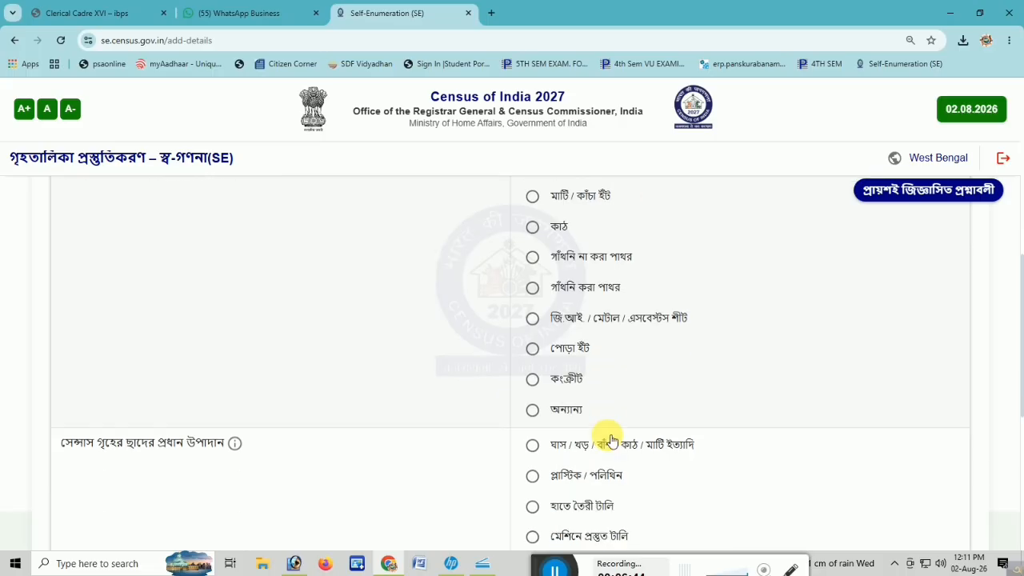
{"action": "left_click", "coordinate": [534, 351]}
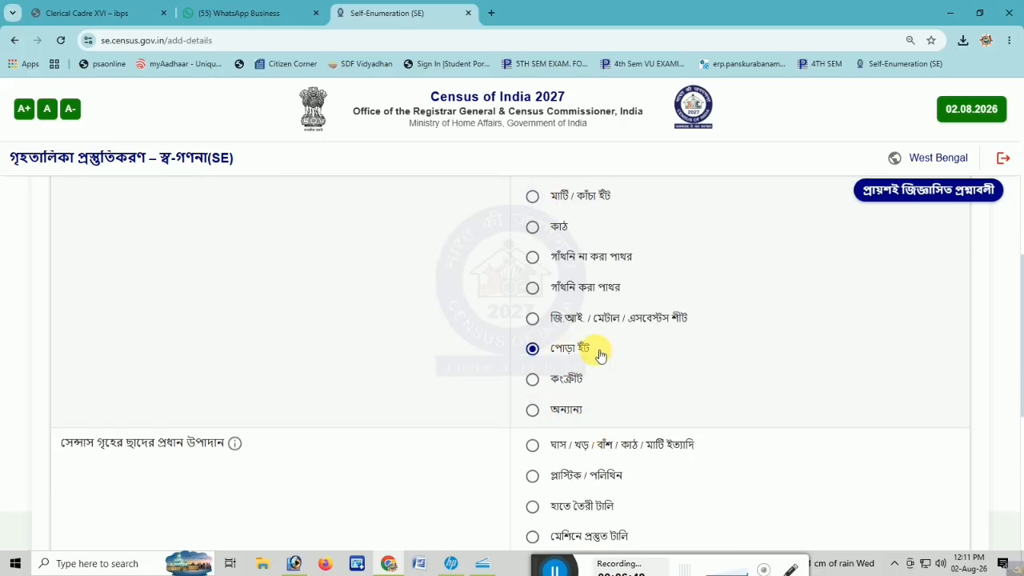
Step: Choose concrete (কংক্রীট) for the roof and mark the house condition as livable (বাসযোগ্য)
{"action": "scroll", "coordinate": [600, 355], "scroll_direction": "down", "scroll_amount": 2}
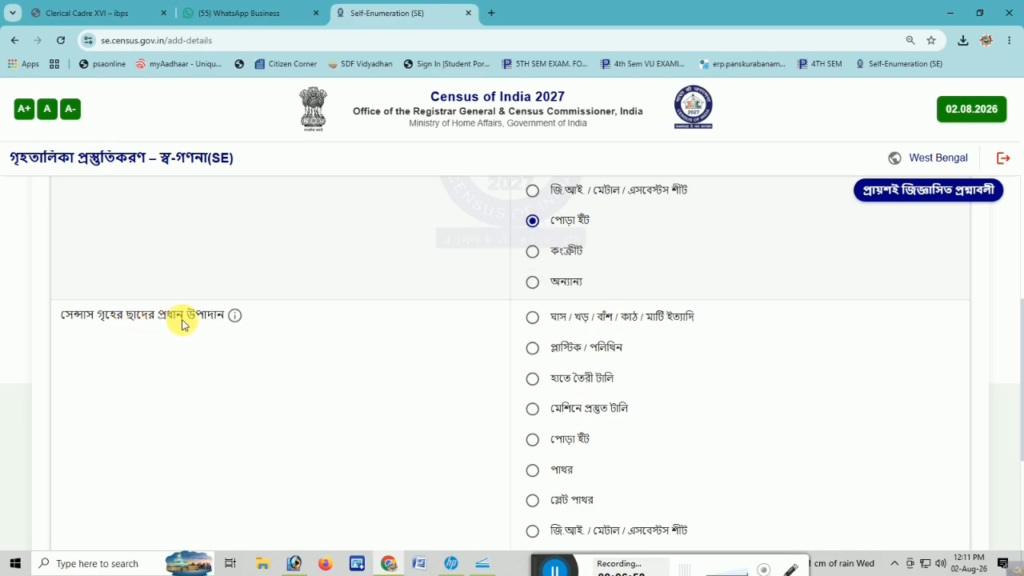
{"action": "mouse_move", "coordinate": [236, 319]}
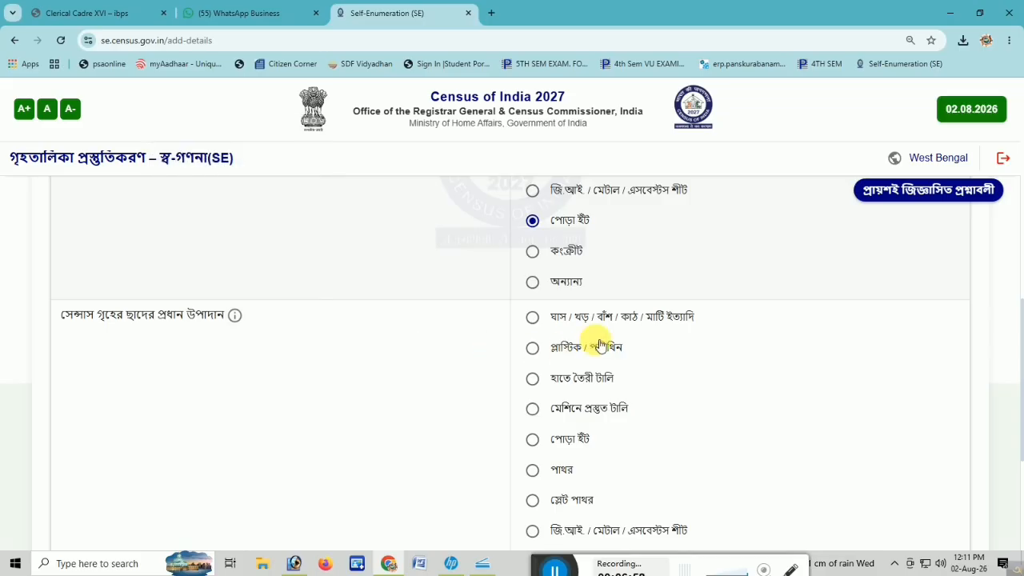
{"action": "scroll", "coordinate": [595, 320], "scroll_direction": "down", "scroll_amount": 1}
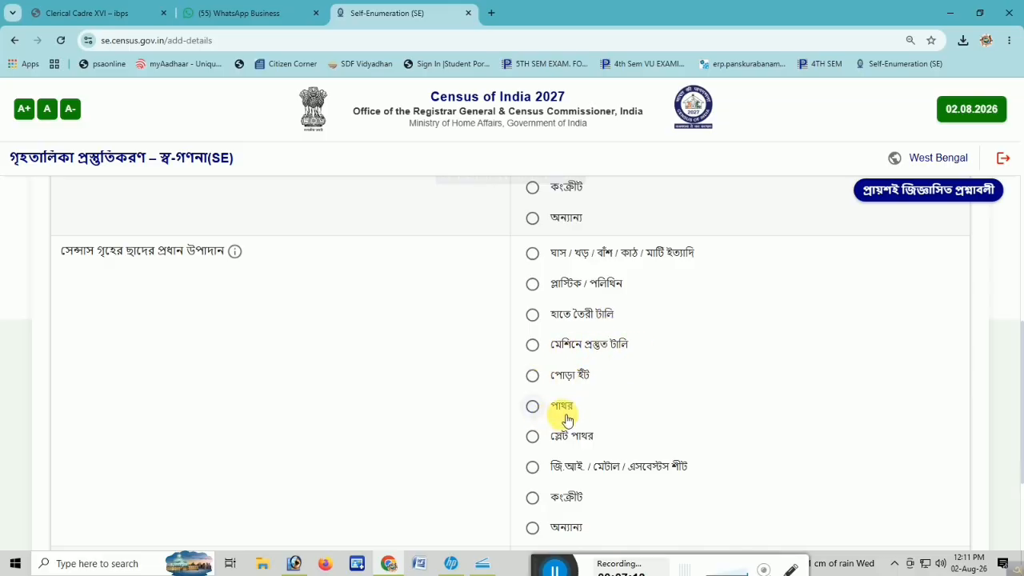
{"action": "scroll", "coordinate": [598, 446], "scroll_direction": "down", "scroll_amount": 2}
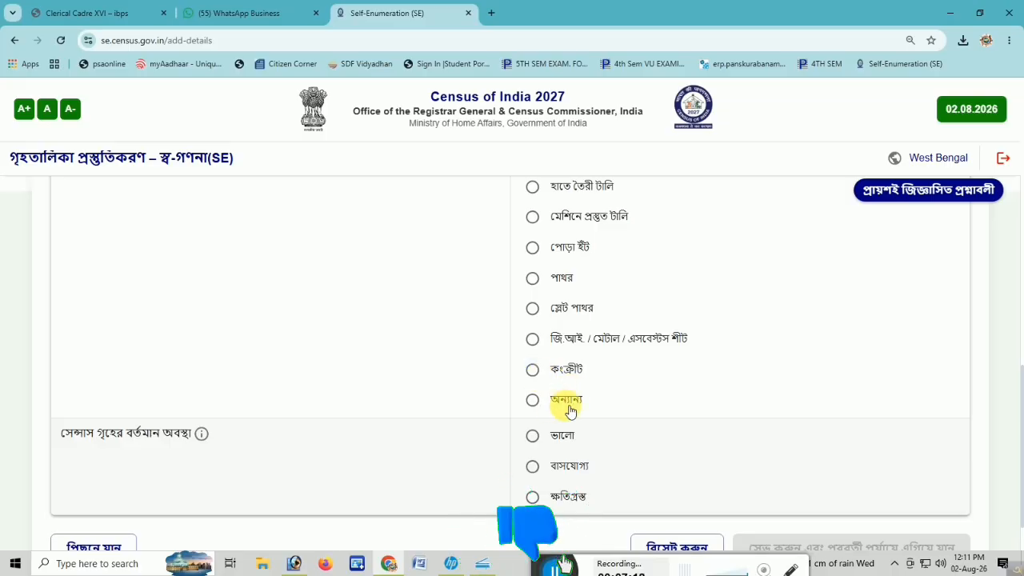
{"action": "left_click", "coordinate": [532, 369]}
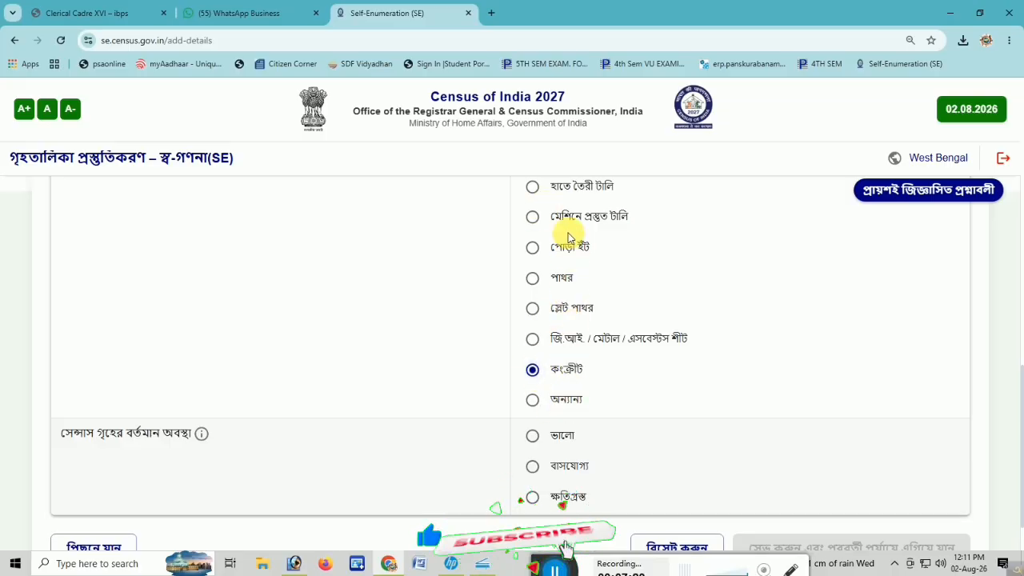
{"action": "scroll", "coordinate": [579, 363], "scroll_direction": "down", "scroll_amount": 1}
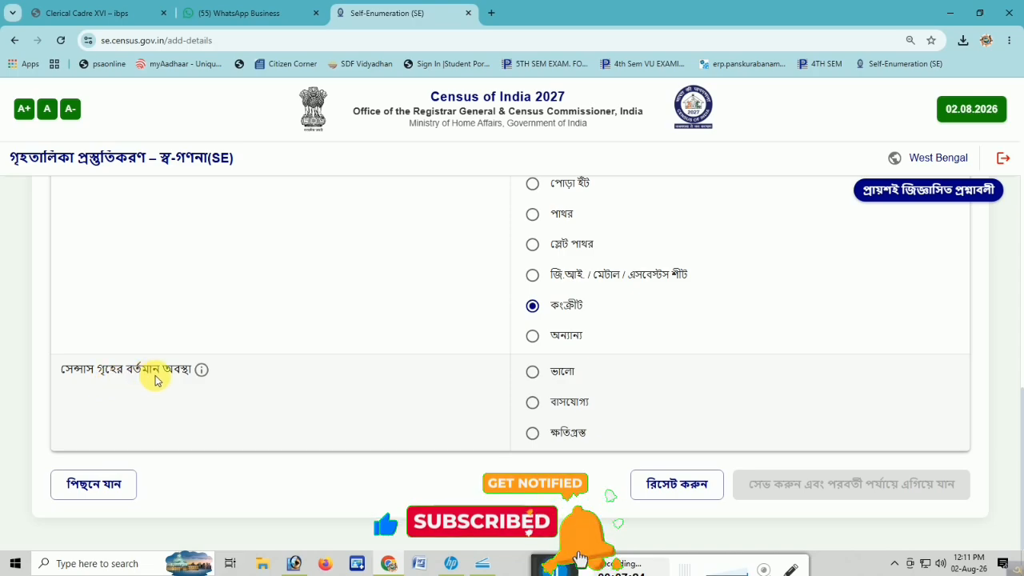
{"action": "mouse_move", "coordinate": [200, 372]}
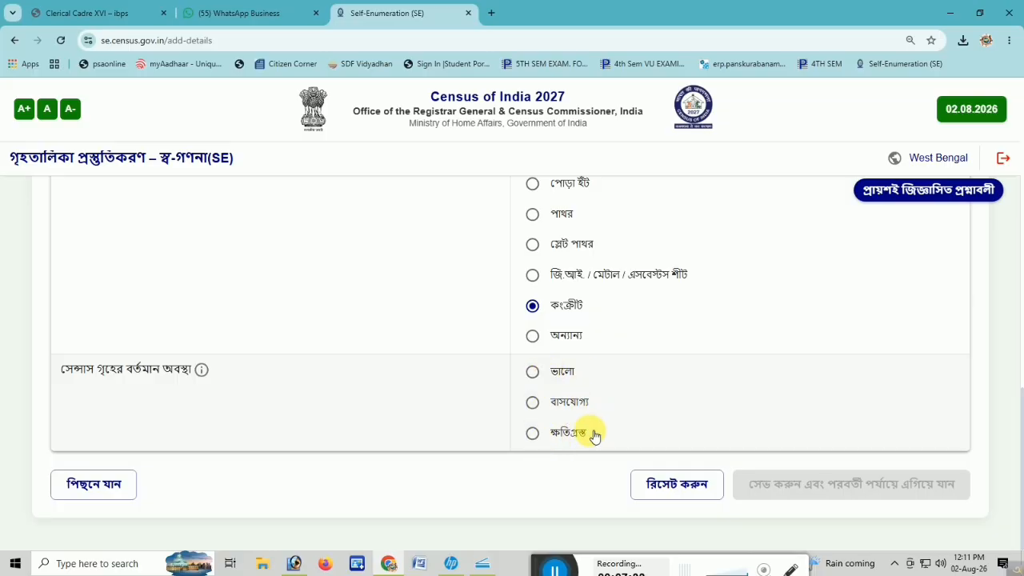
{"action": "left_click", "coordinate": [533, 402]}
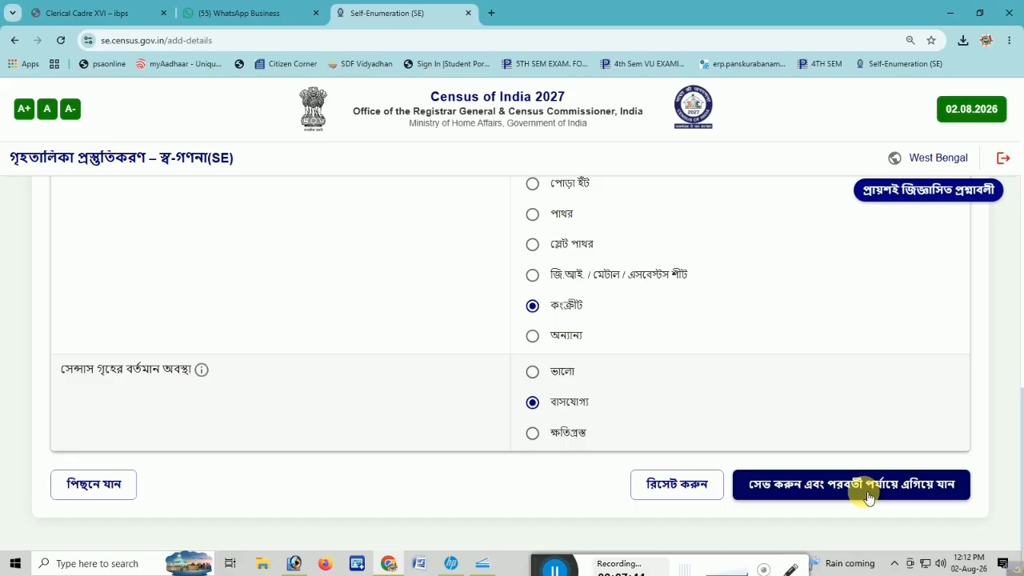
Step: Save the census house details, answering হ্যাঁ to the confirmation prompts
{"action": "left_click", "coordinate": [917, 496]}
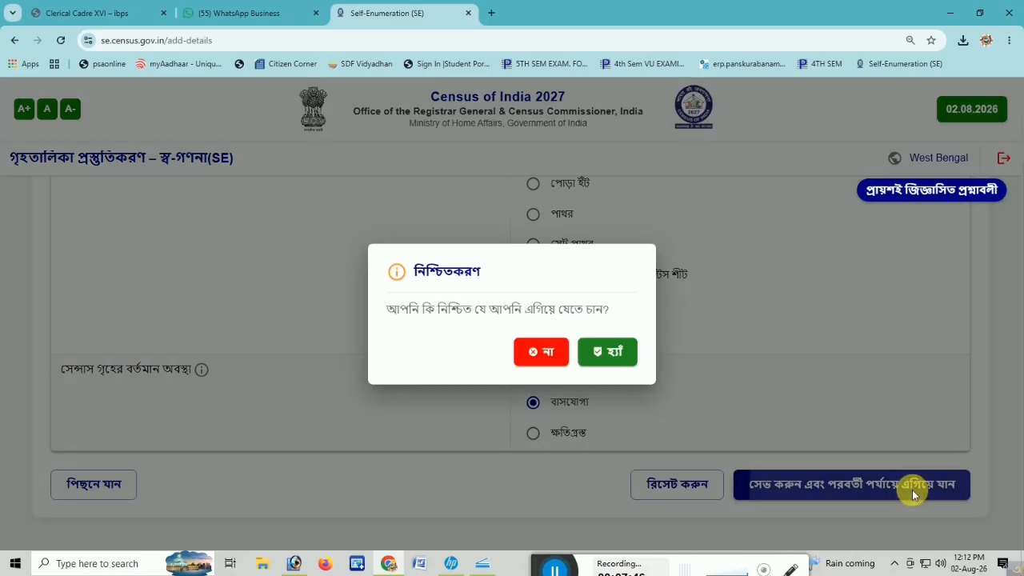
{"action": "left_click", "coordinate": [610, 353]}
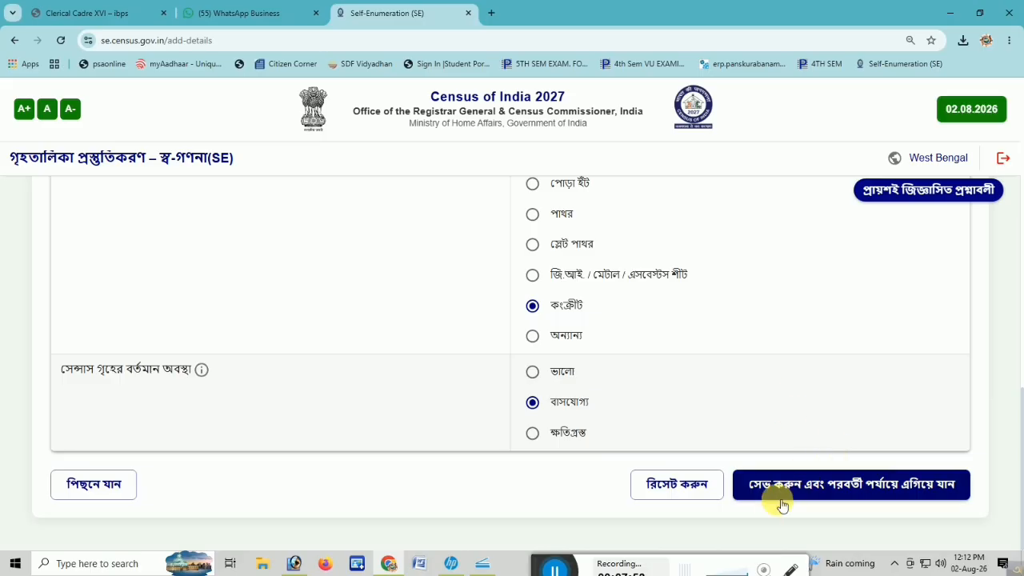
{"action": "left_click", "coordinate": [835, 490]}
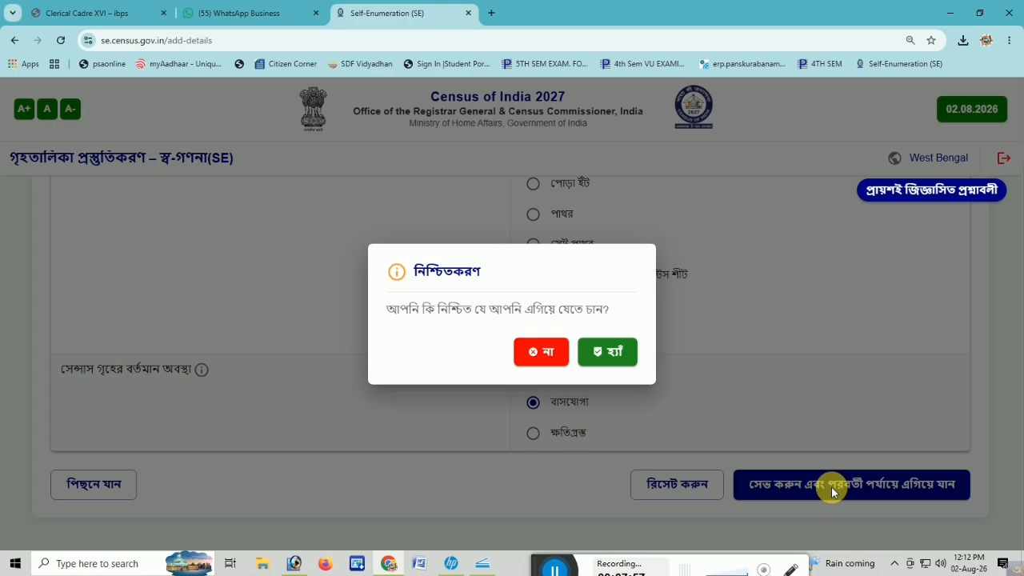
{"action": "left_click", "coordinate": [607, 352]}
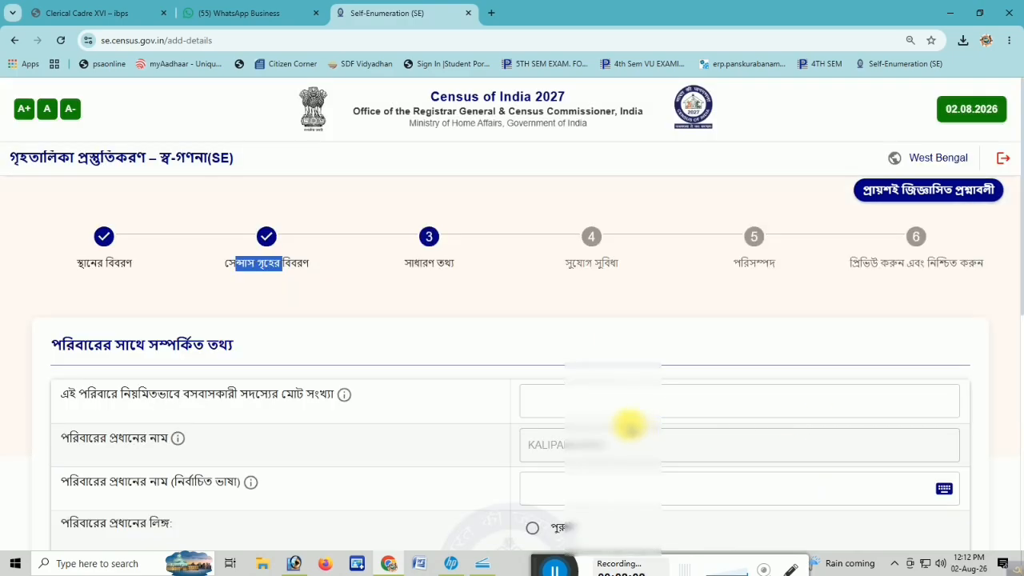
Step: Enter the number of members usually living in the household in the first general-information field
{"action": "scroll", "coordinate": [621, 424], "scroll_direction": "down", "scroll_amount": 1}
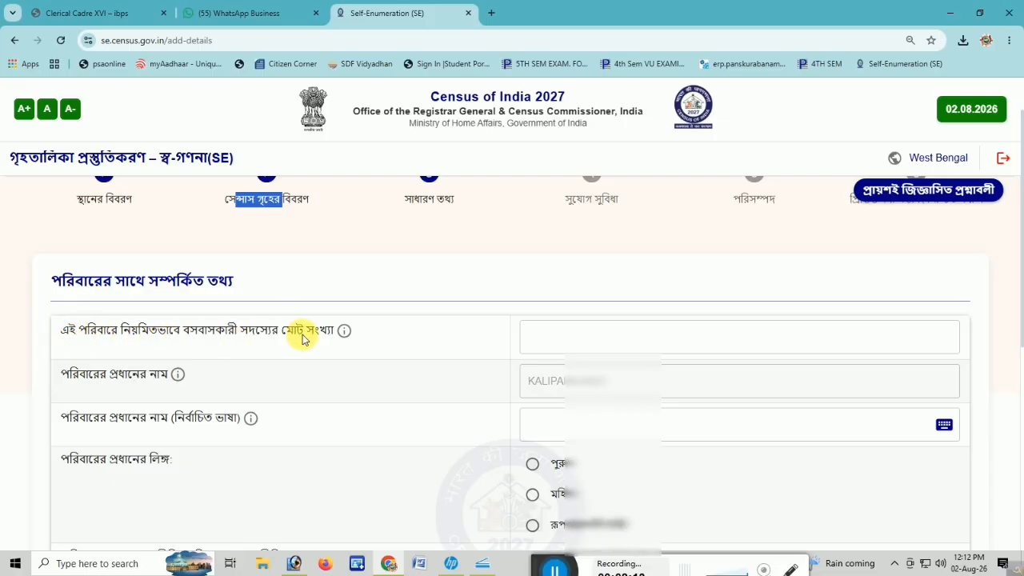
{"action": "left_click", "coordinate": [568, 339]}
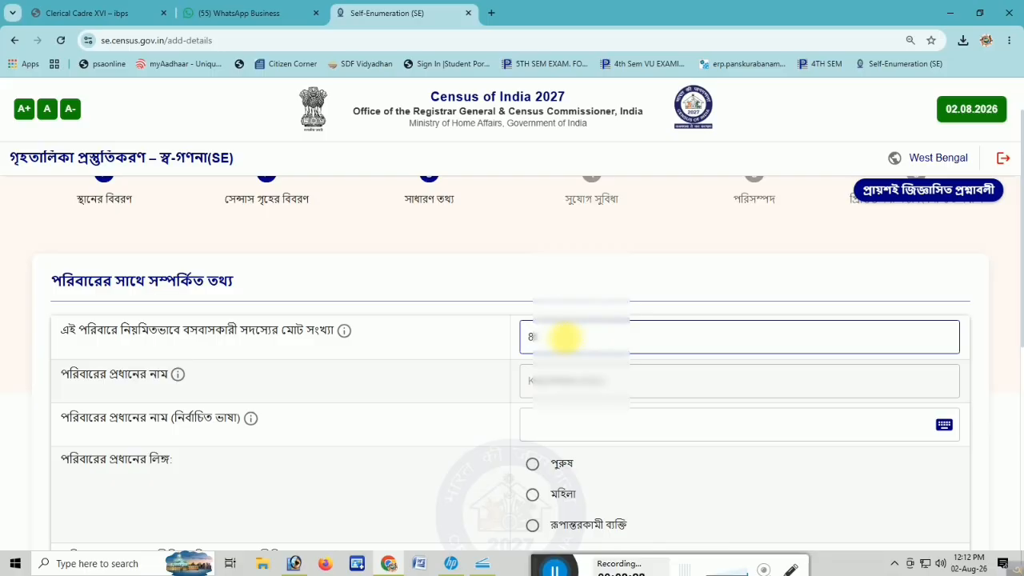
{"action": "left_click", "coordinate": [486, 389]}
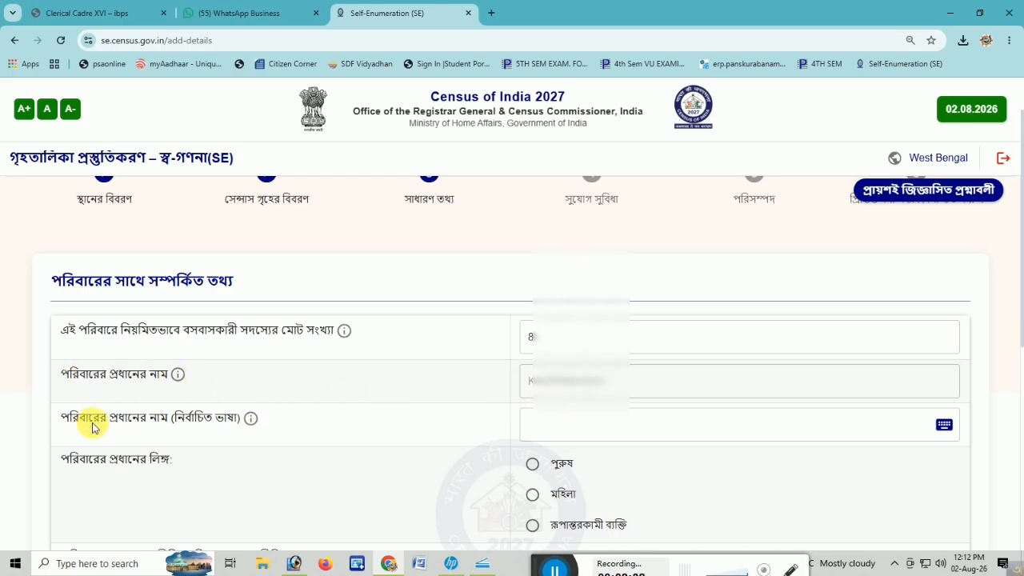
{"action": "mouse_move", "coordinate": [253, 424]}
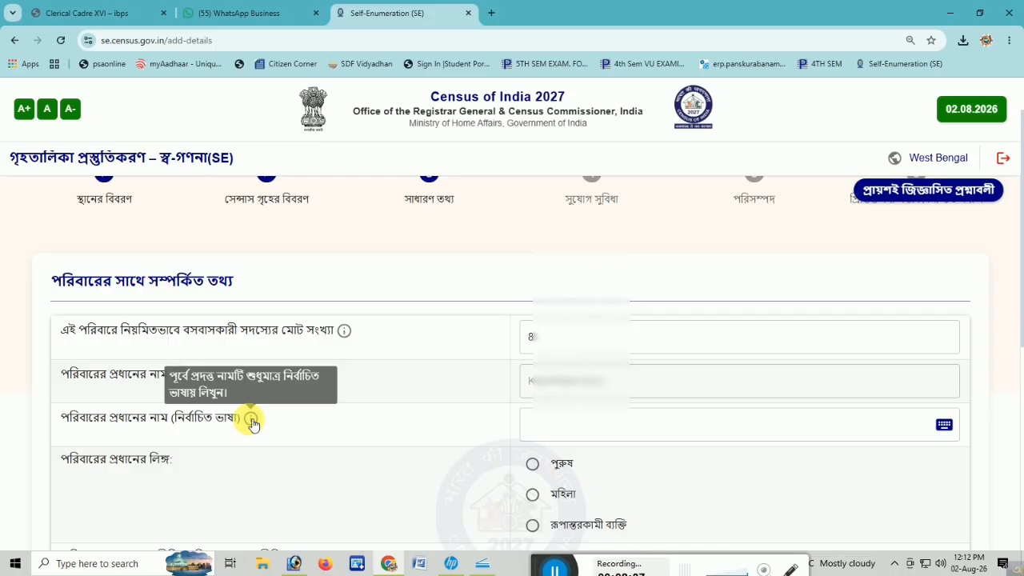
{"action": "left_click", "coordinate": [544, 422]}
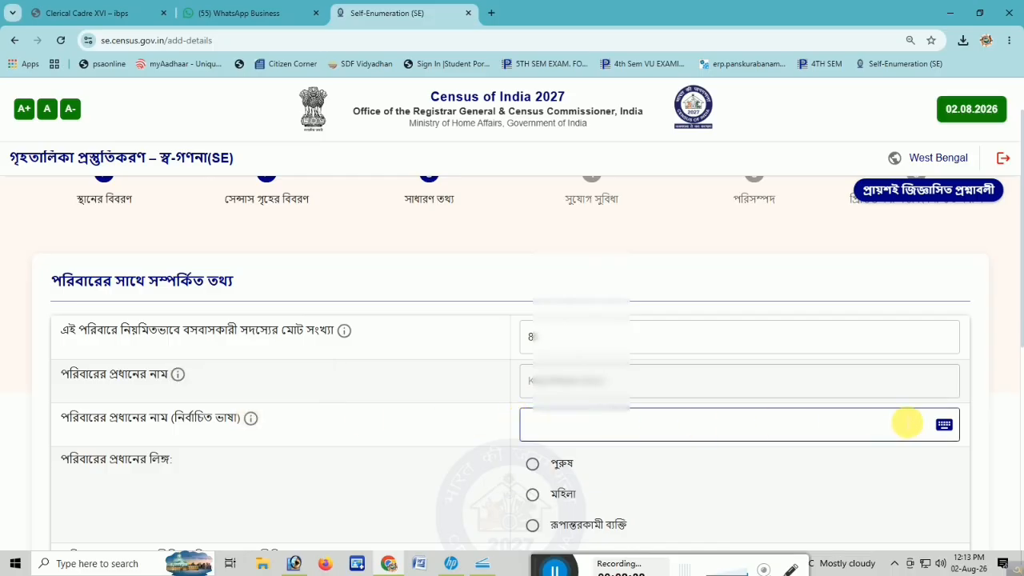
{"action": "left_click", "coordinate": [945, 423]}
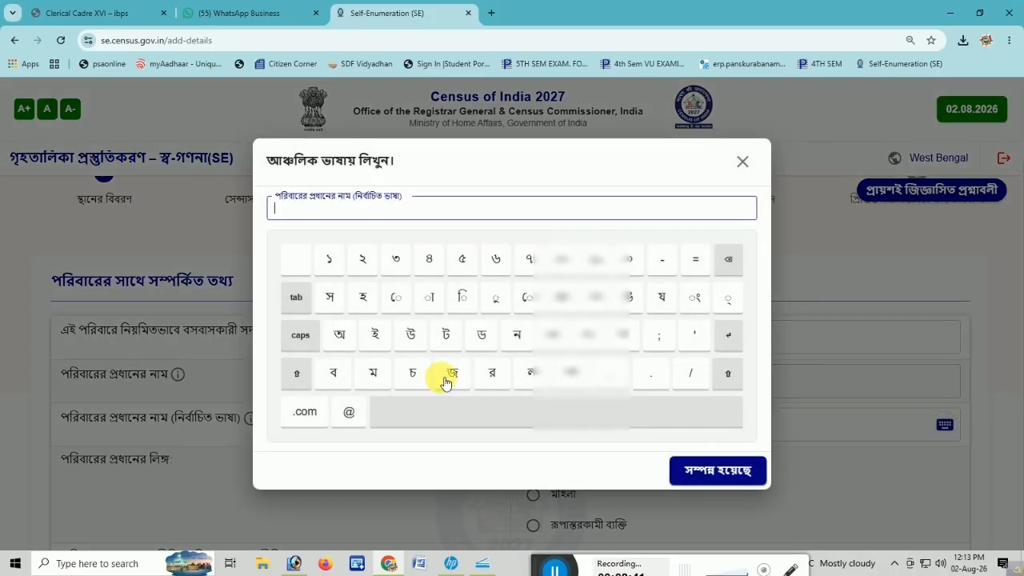
{"action": "left_click", "coordinate": [741, 164]}
{"action": "left_click", "coordinate": [555, 416]}
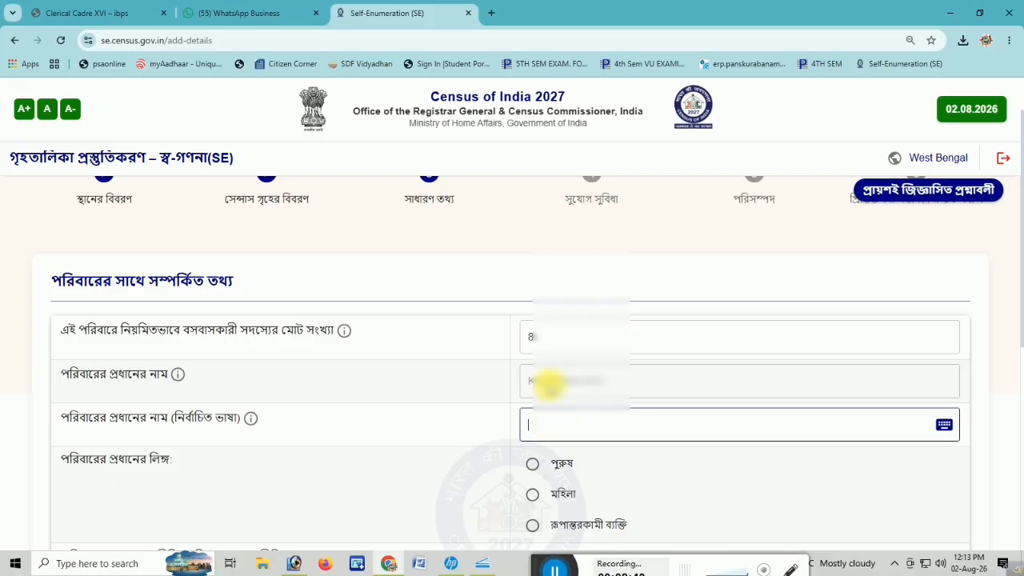
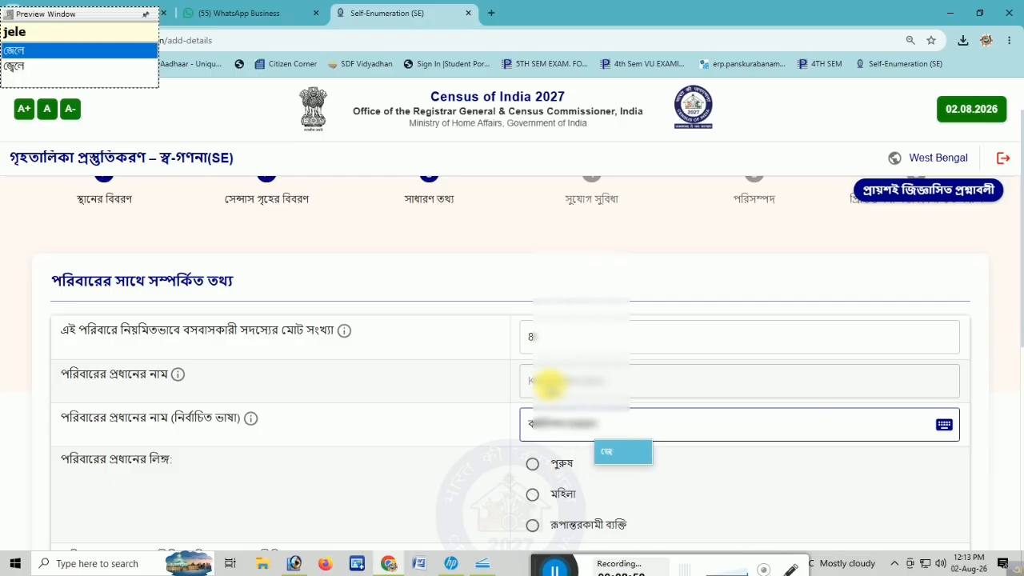
{"action": "key", "text": "F12"}
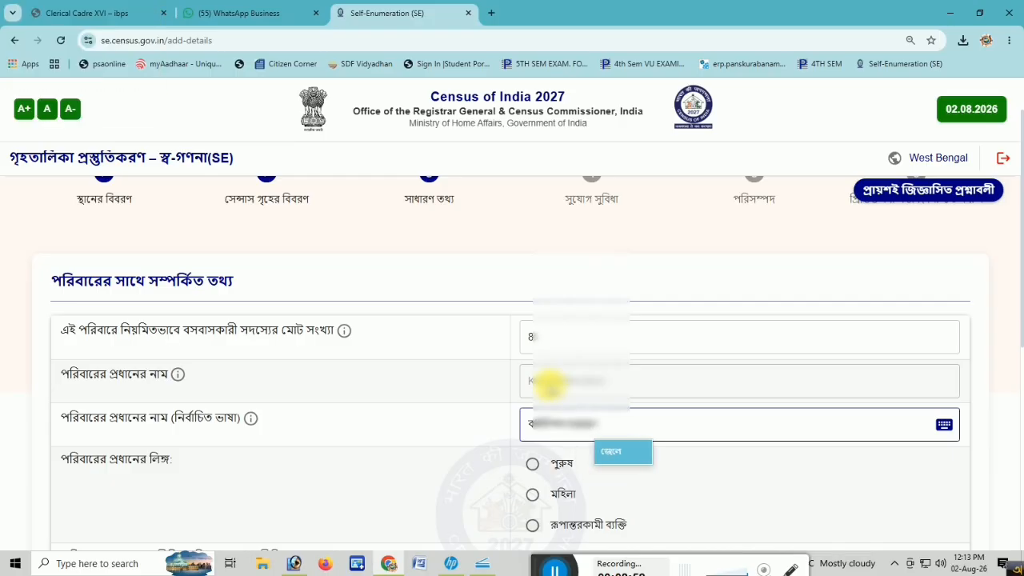
{"action": "left_click", "coordinate": [462, 456]}
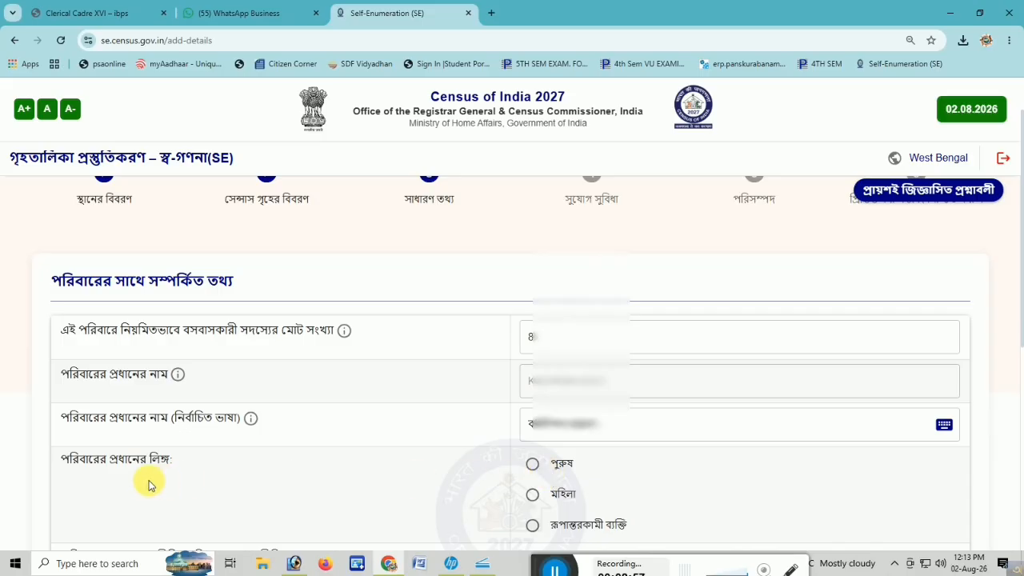
Step: Mark the household head as male (পুরুষ) and Scheduled Caste (তফশীলি জাতি)
{"action": "left_click", "coordinate": [533, 465]}
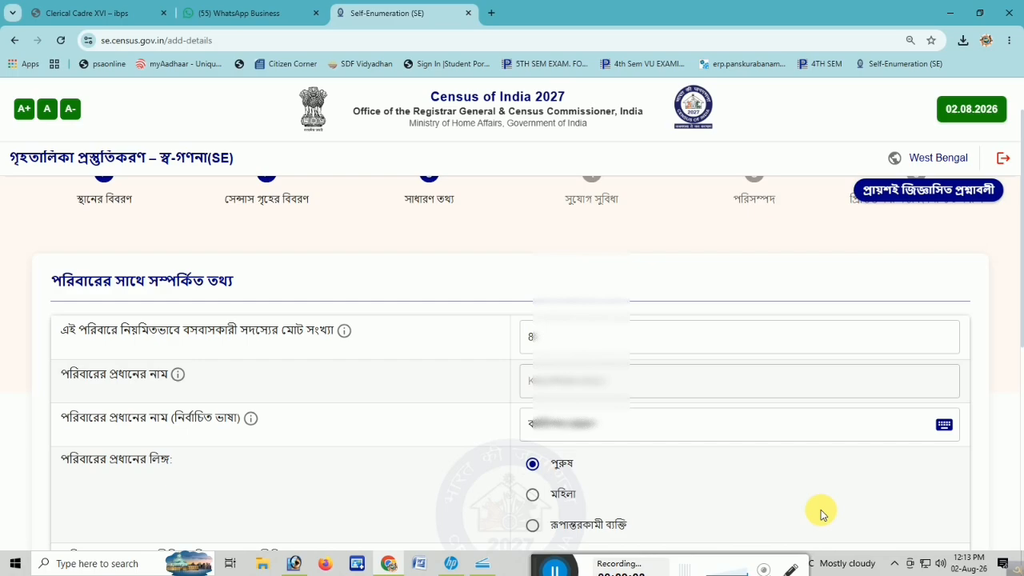
{"action": "scroll", "coordinate": [822, 514], "scroll_direction": "down", "scroll_amount": 4}
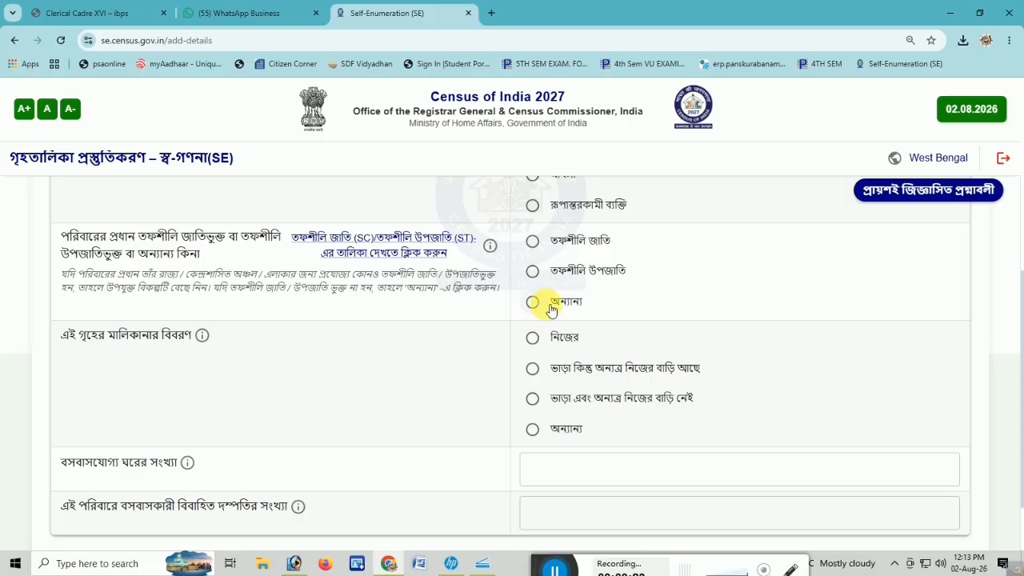
{"action": "left_click", "coordinate": [532, 241]}
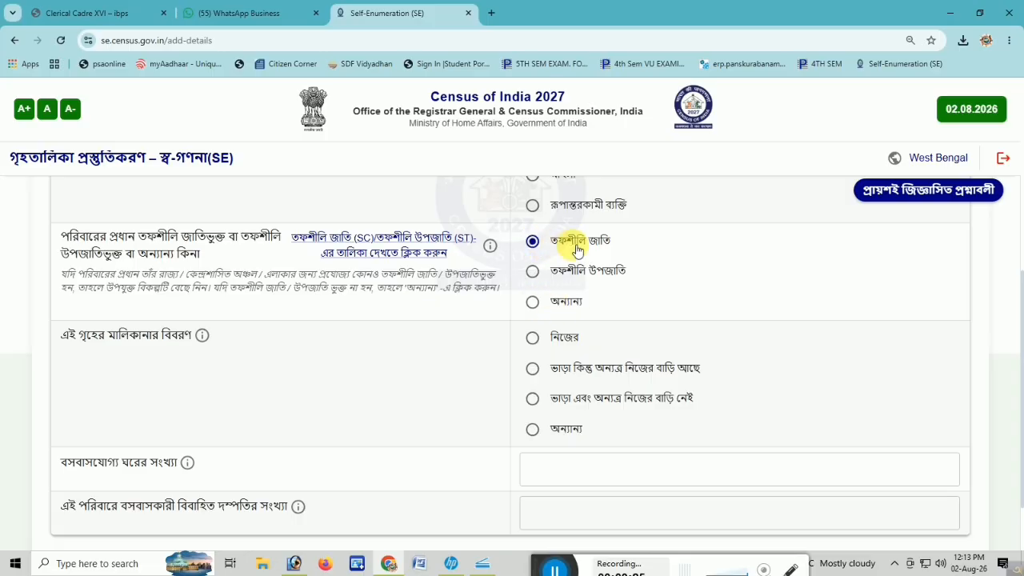
{"action": "scroll", "coordinate": [616, 269], "scroll_direction": "down", "scroll_amount": 1}
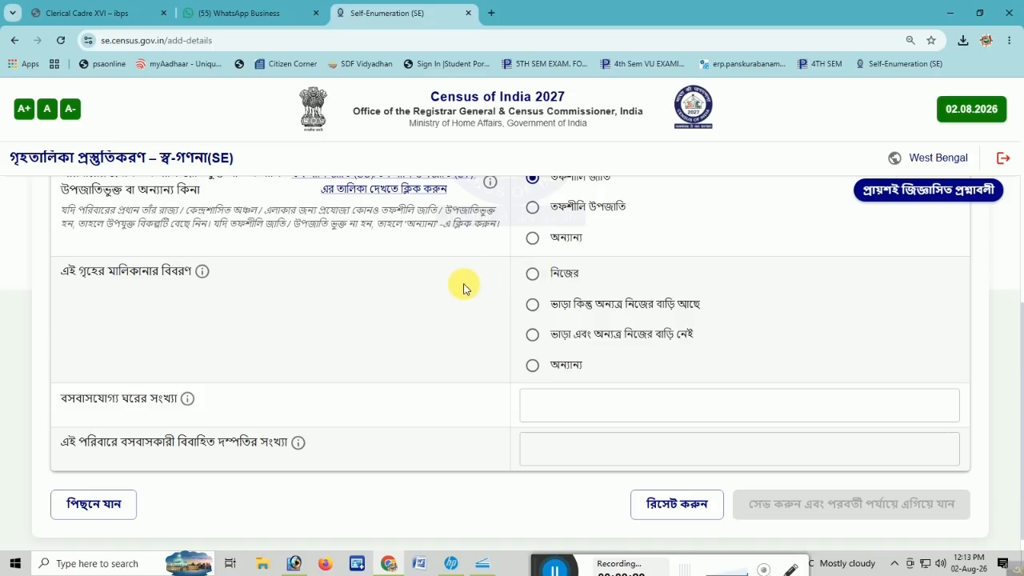
Step: Record the house as owned (নিজের) with 6 habitable rooms and 3 married couples, then save
{"action": "mouse_move", "coordinate": [204, 274]}
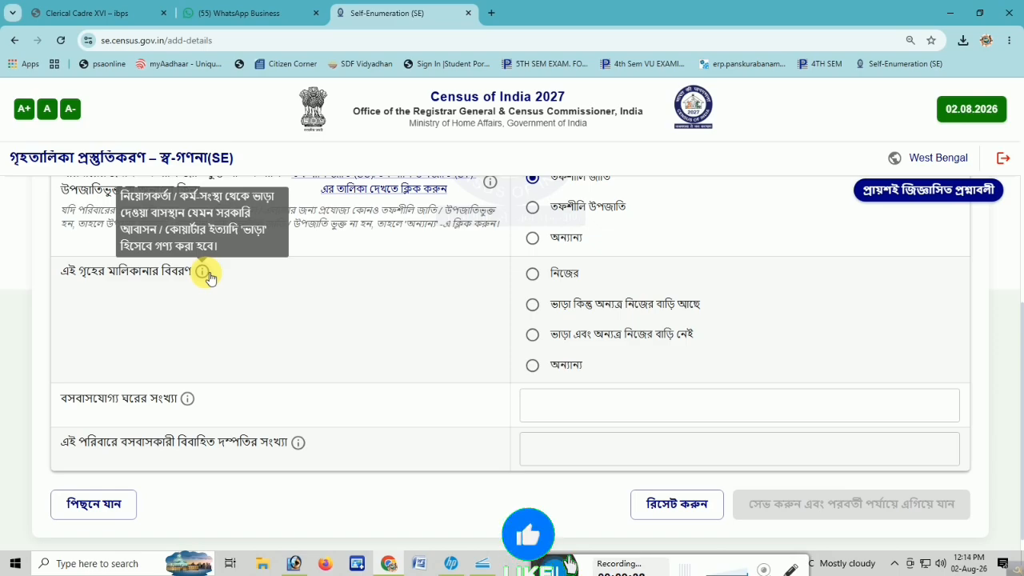
{"action": "left_click", "coordinate": [533, 275]}
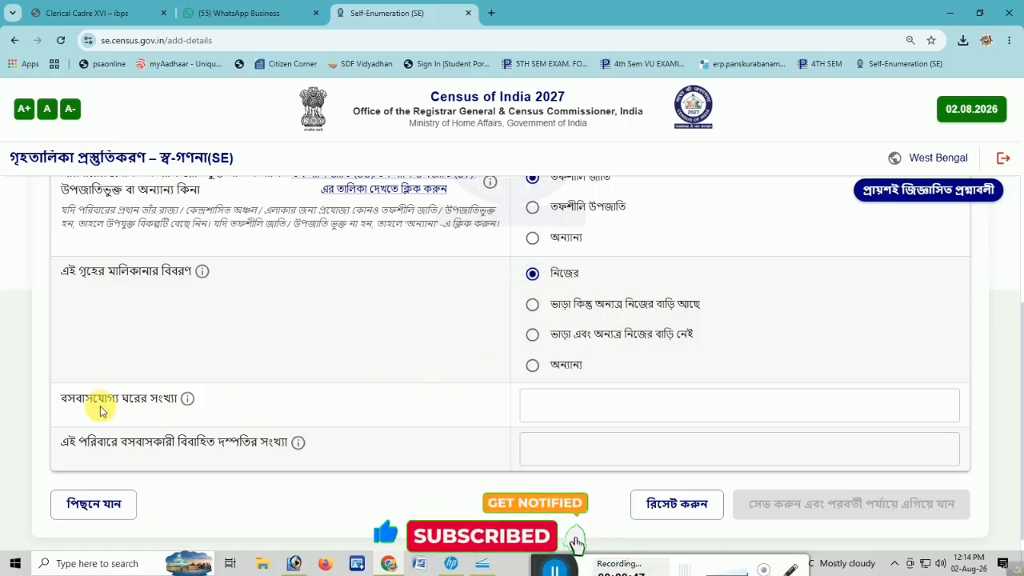
{"action": "mouse_move", "coordinate": [187, 408]}
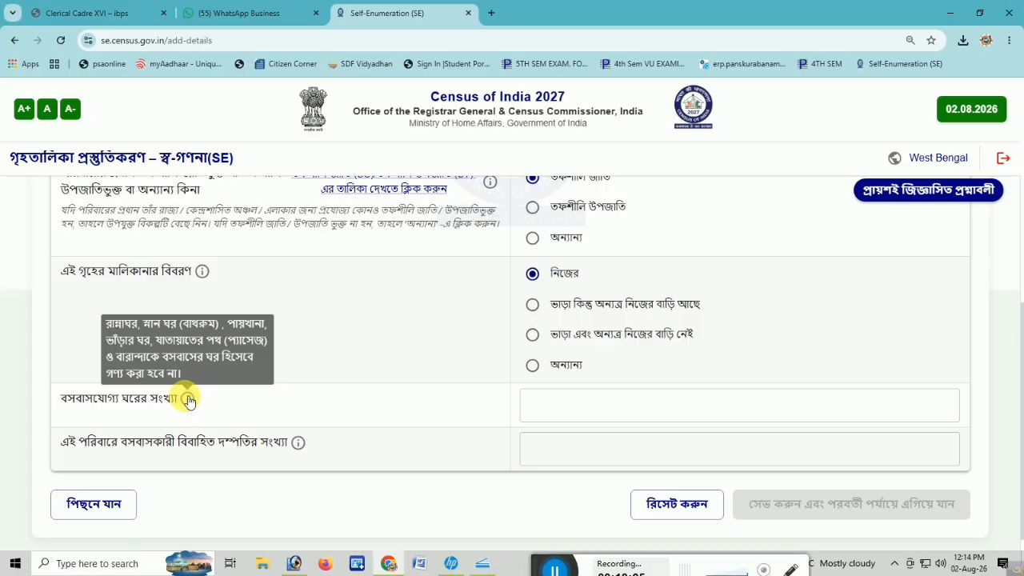
{"action": "left_click", "coordinate": [595, 420]}
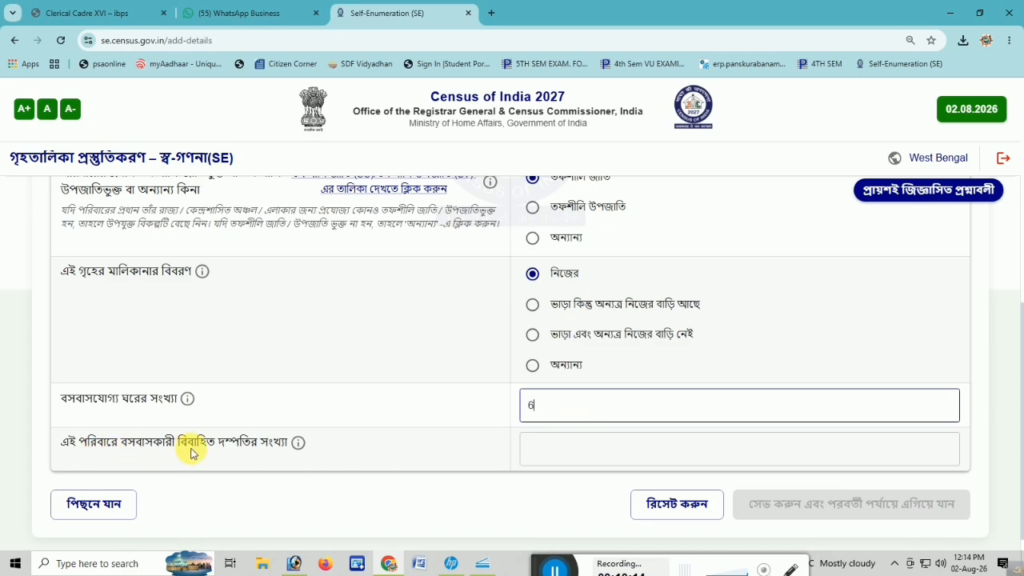
{"action": "mouse_move", "coordinate": [300, 445]}
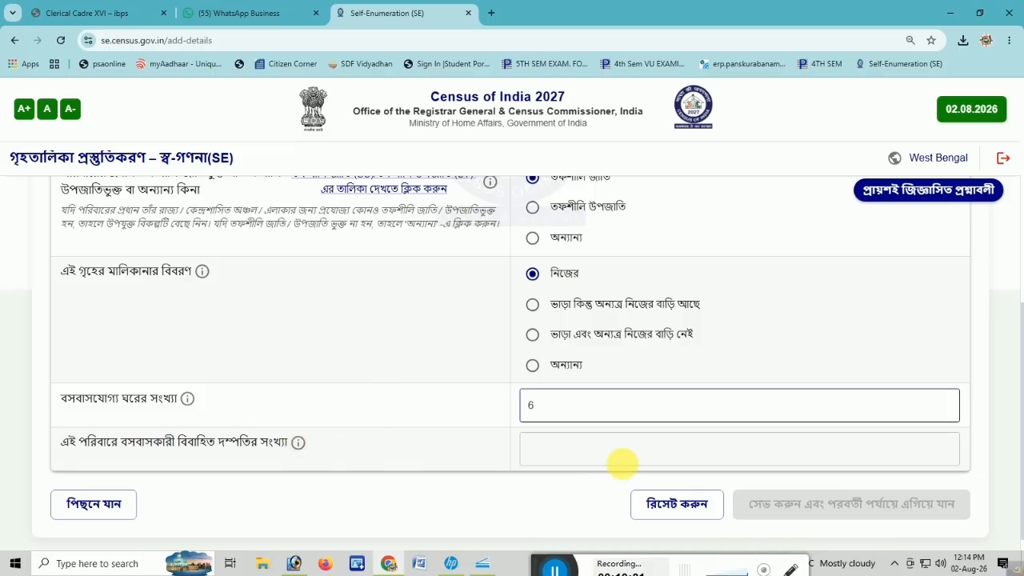
{"action": "left_click", "coordinate": [591, 459]}
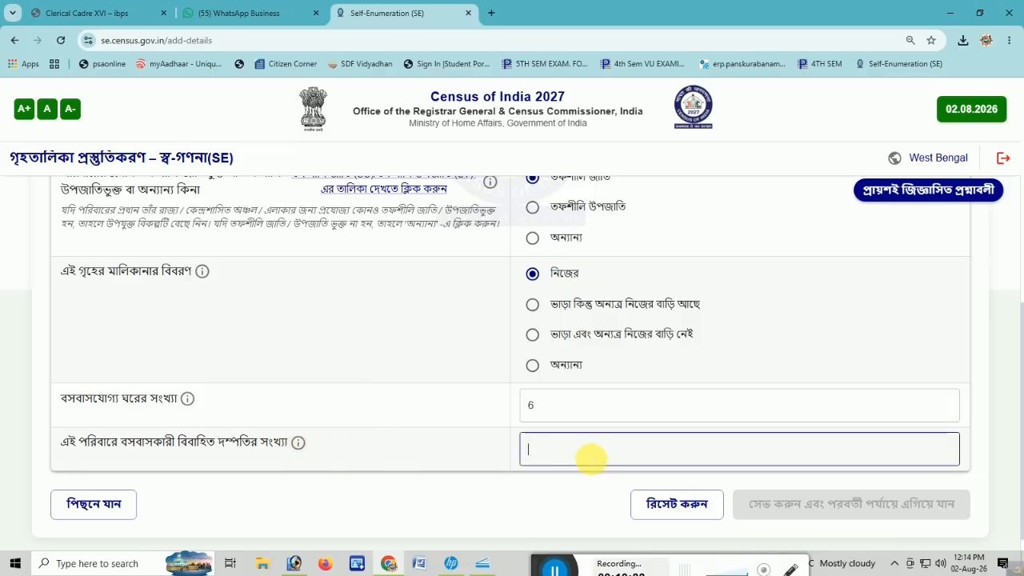
{"action": "type", "text": "3"}
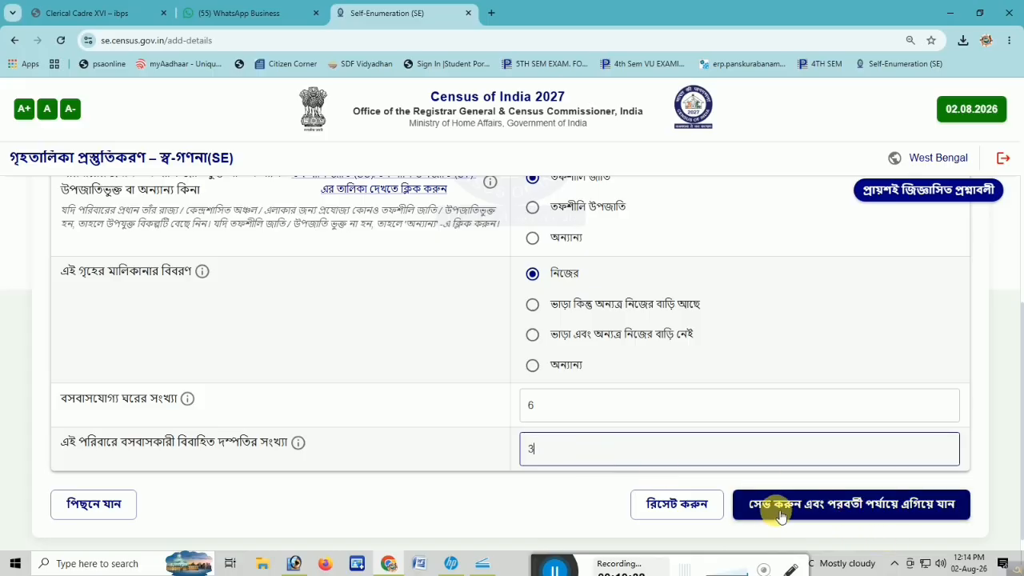
{"action": "left_click", "coordinate": [918, 512]}
Step: Confirm saving the general information with 'হ্যাঁ'
{"action": "left_click", "coordinate": [621, 350]}
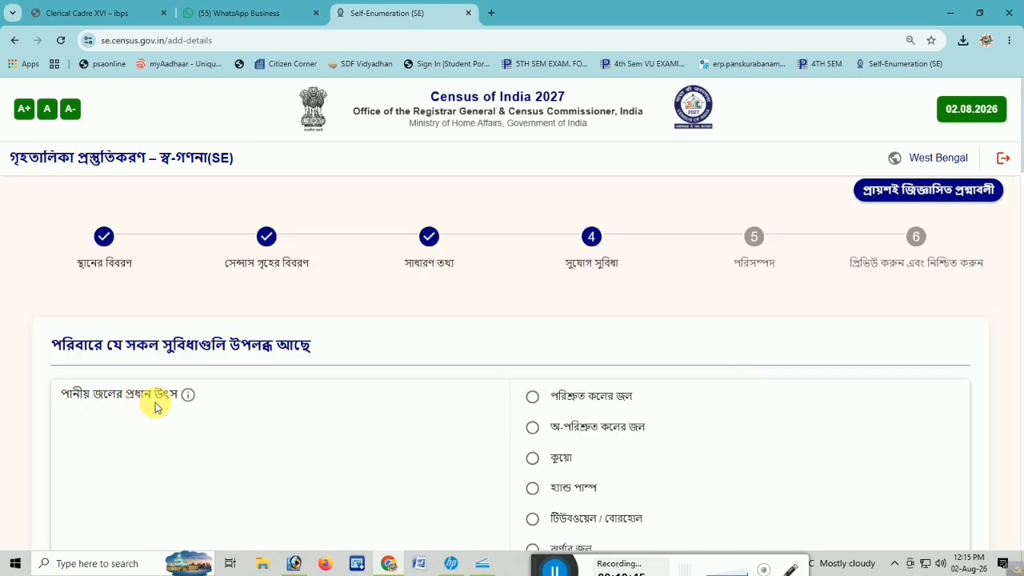
{"action": "scroll", "coordinate": [241, 401], "scroll_direction": "down", "scroll_amount": 1}
{"action": "scroll", "coordinate": [241, 401], "scroll_direction": "down", "scroll_amount": 2}
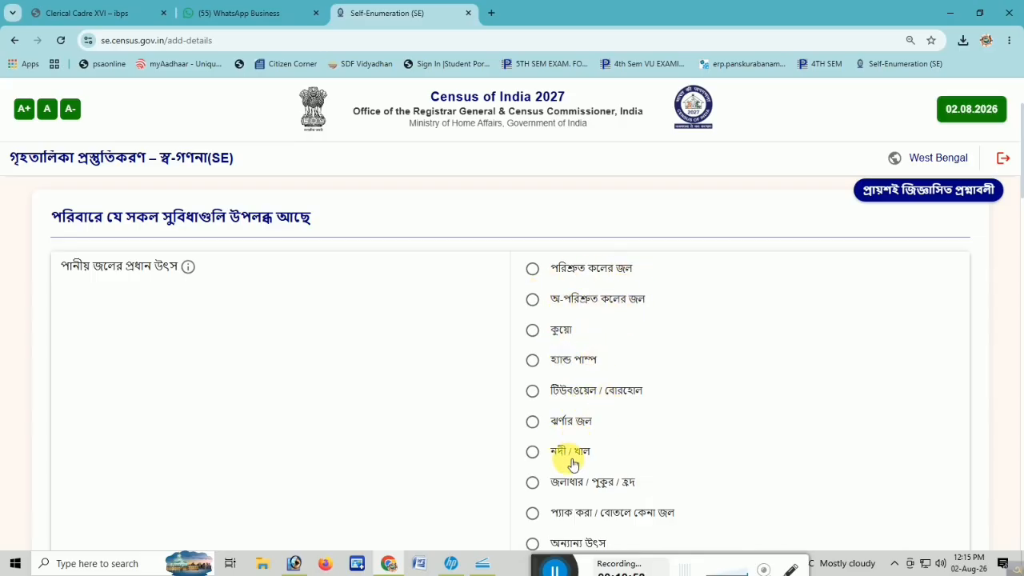
{"action": "scroll", "coordinate": [596, 464], "scroll_direction": "down", "scroll_amount": 1}
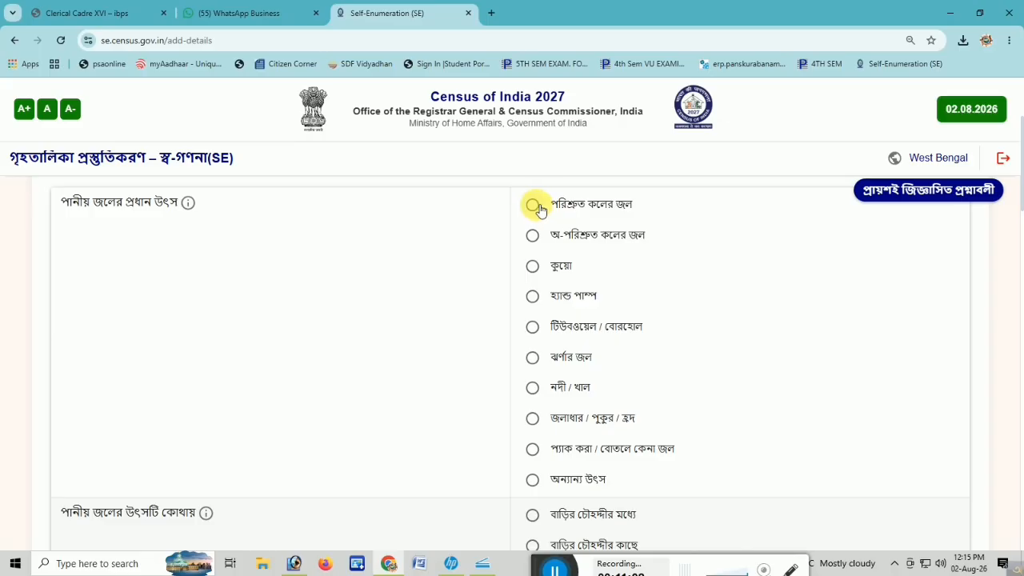
Step: Record treated tap water (পরিশ্রুত কলের জল) within the premises as the drinking water source
{"action": "left_click", "coordinate": [532, 205]}
{"action": "scroll", "coordinate": [723, 380], "scroll_direction": "down", "scroll_amount": 3}
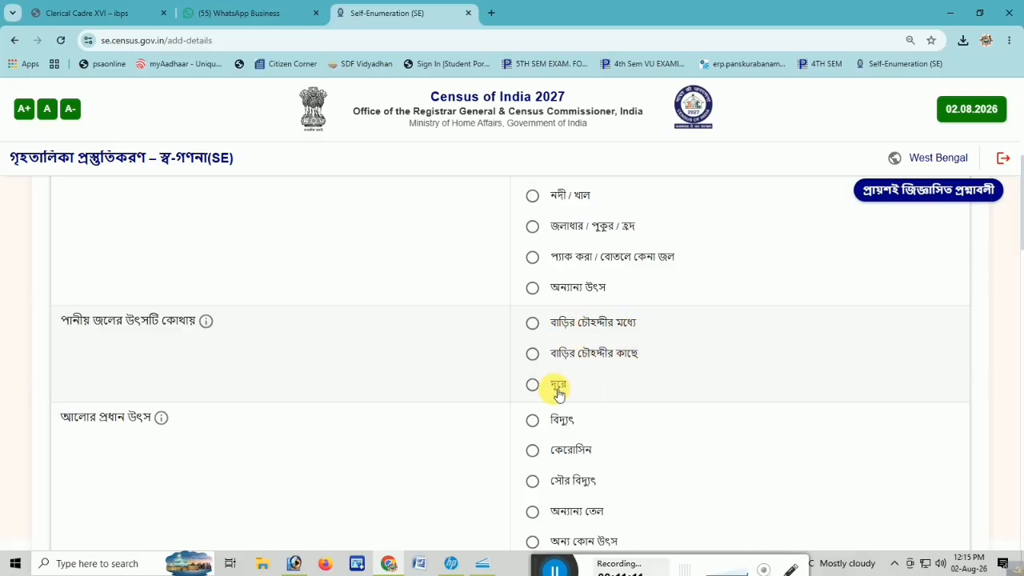
{"action": "mouse_move", "coordinate": [206, 322]}
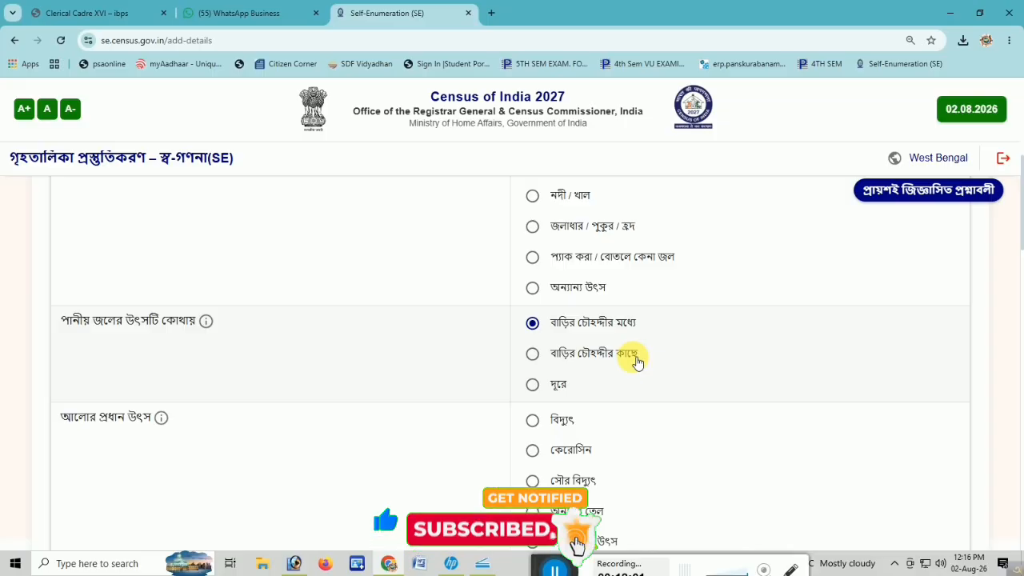
{"action": "scroll", "coordinate": [596, 366], "scroll_direction": "down", "scroll_amount": 2}
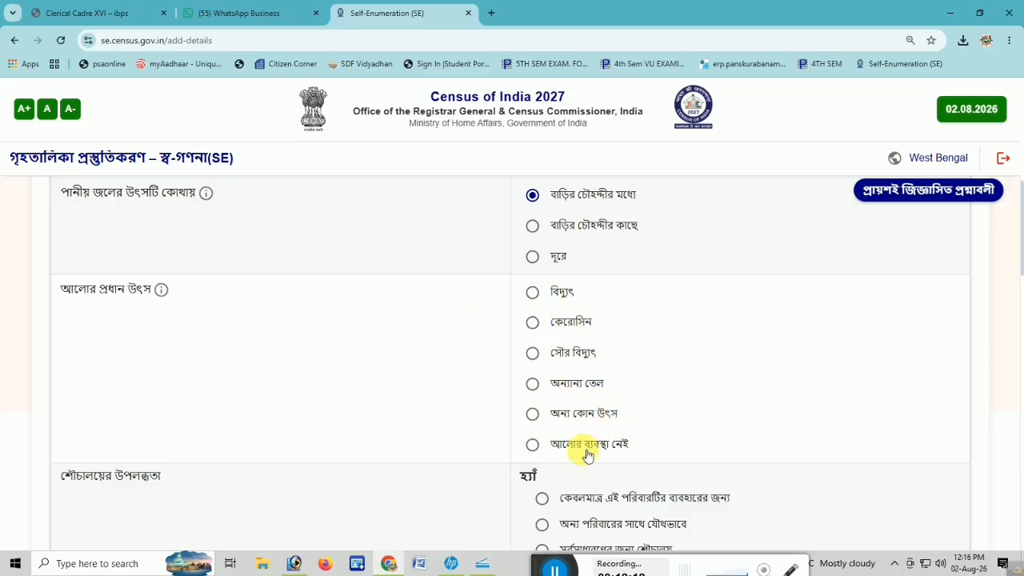
Step: Set electricity (বিদ্যুৎ) as the main lighting source
{"action": "left_click", "coordinate": [532, 293]}
{"action": "scroll", "coordinate": [634, 306], "scroll_direction": "down", "scroll_amount": 2}
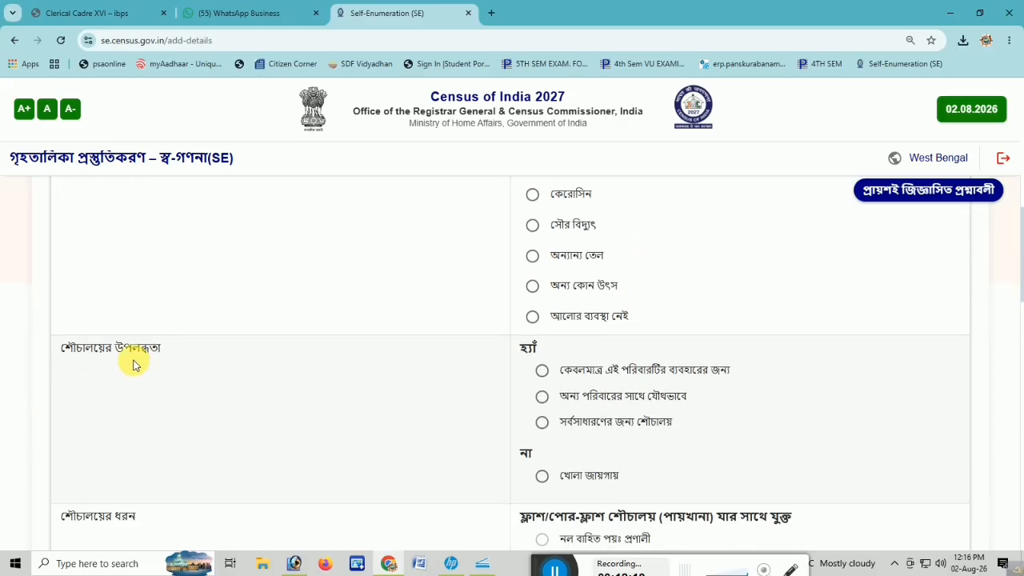
{"action": "scroll", "coordinate": [501, 354], "scroll_direction": "down", "scroll_amount": 2}
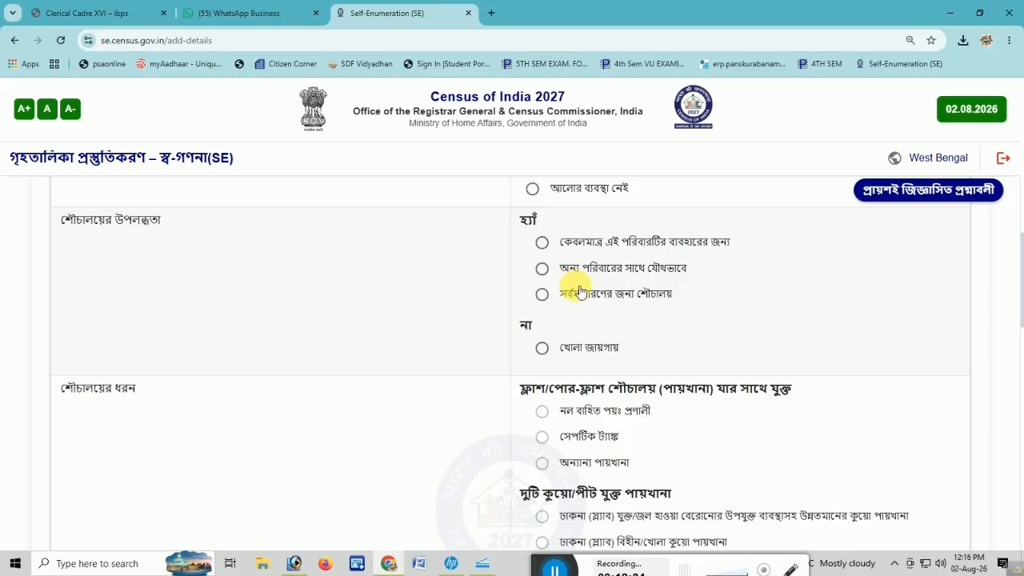
Step: Mark the toilet as for this household only, of the covered two-pit latrine type
{"action": "left_click", "coordinate": [544, 243]}
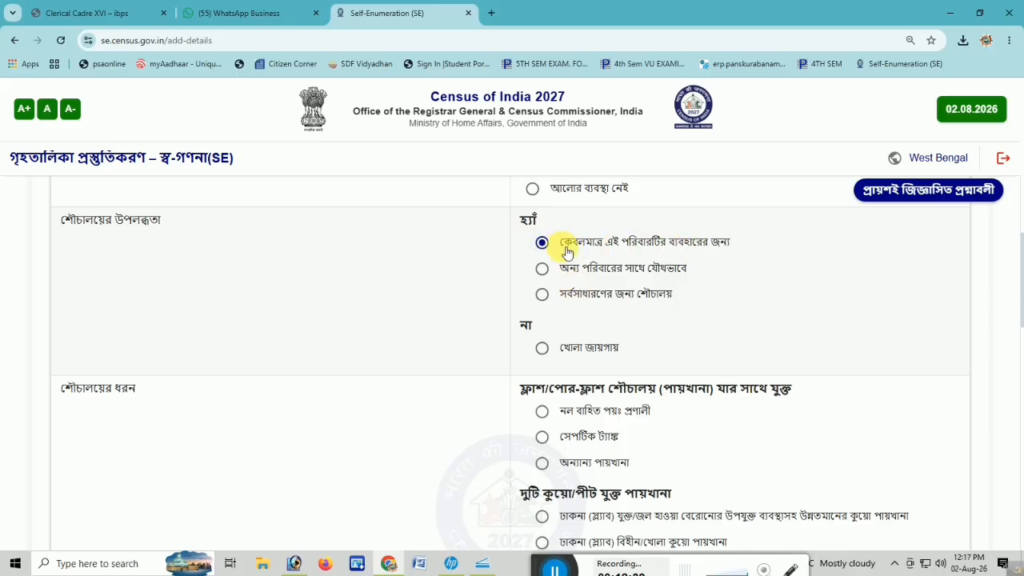
{"action": "scroll", "coordinate": [566, 252], "scroll_direction": "down", "scroll_amount": 1}
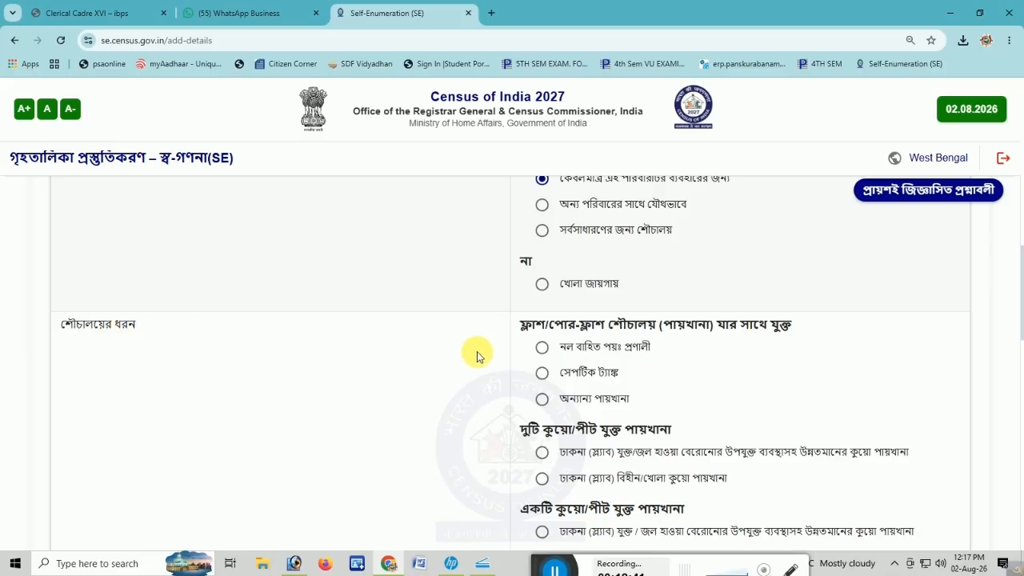
{"action": "scroll", "coordinate": [560, 353], "scroll_direction": "down", "scroll_amount": 4}
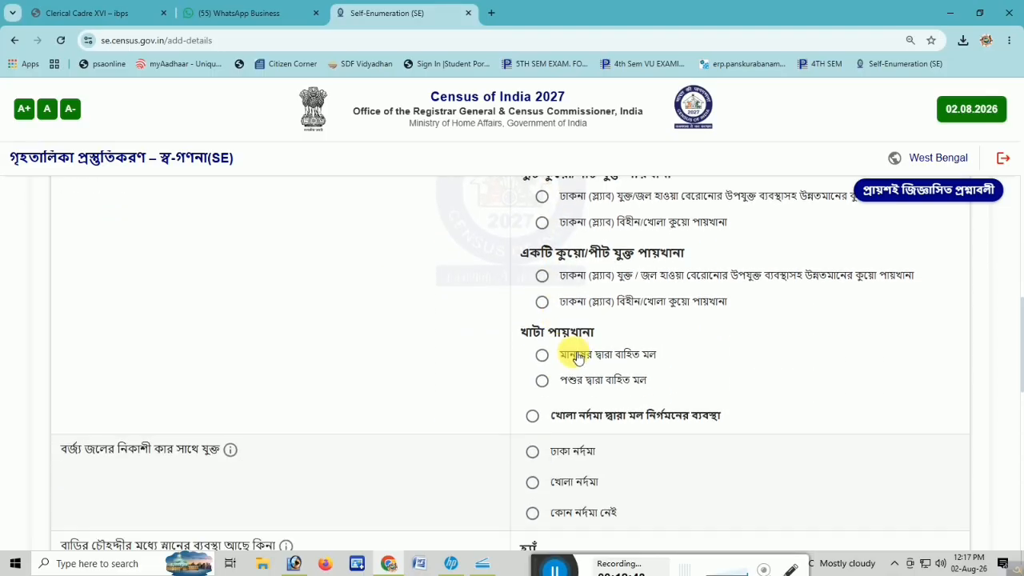
{"action": "scroll", "coordinate": [603, 375], "scroll_direction": "up", "scroll_amount": 1}
{"action": "scroll", "coordinate": [603, 376], "scroll_direction": "up", "scroll_amount": 1}
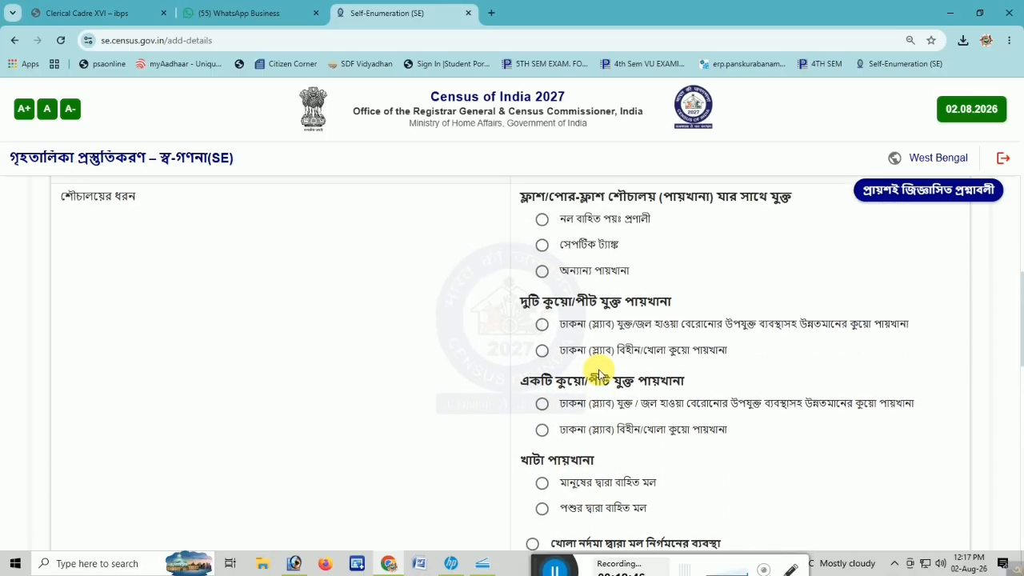
{"action": "scroll", "coordinate": [598, 375], "scroll_direction": "up", "scroll_amount": 1}
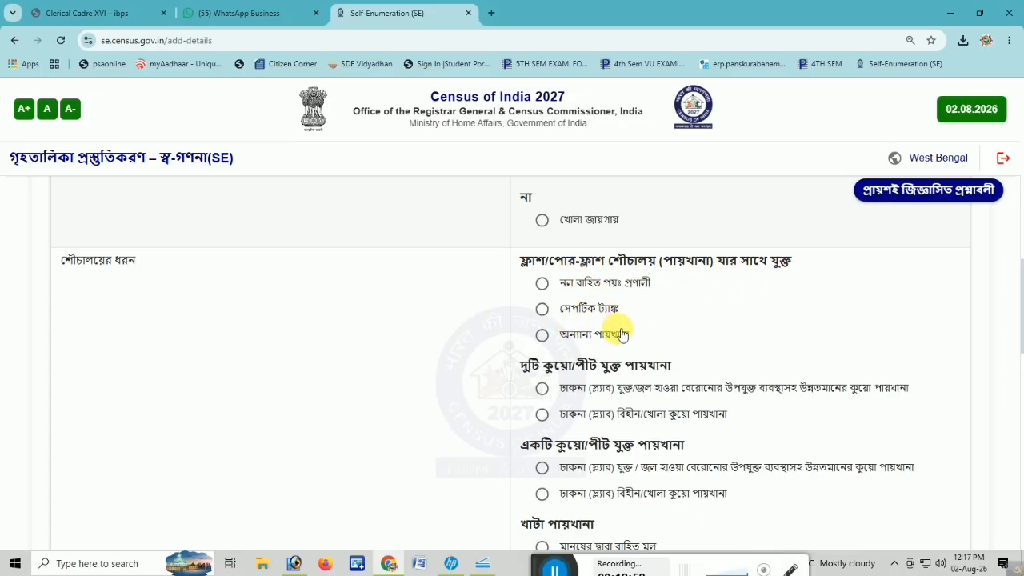
{"action": "scroll", "coordinate": [592, 323], "scroll_direction": "down", "scroll_amount": 3}
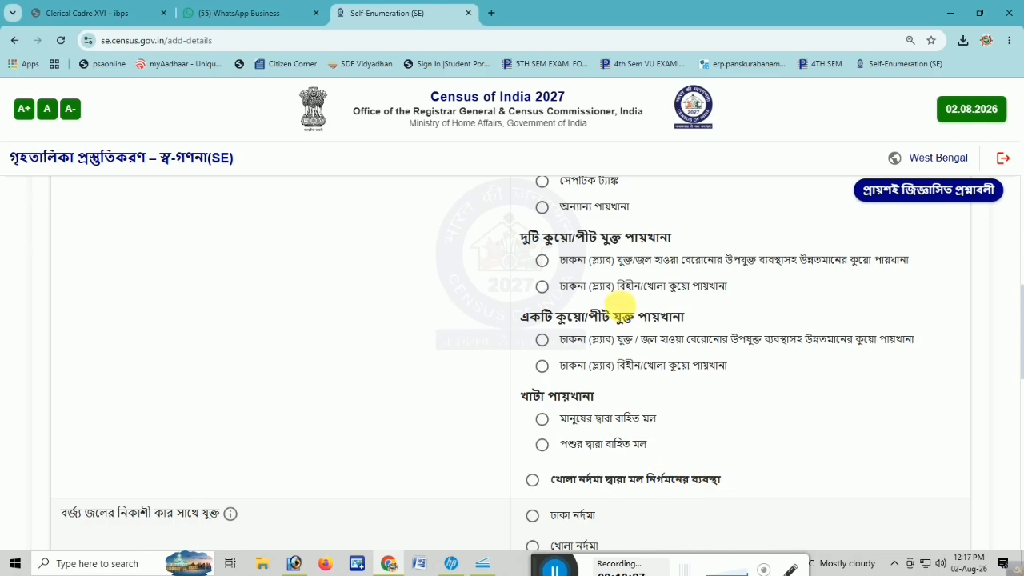
{"action": "scroll", "coordinate": [654, 446], "scroll_direction": "up", "scroll_amount": 1}
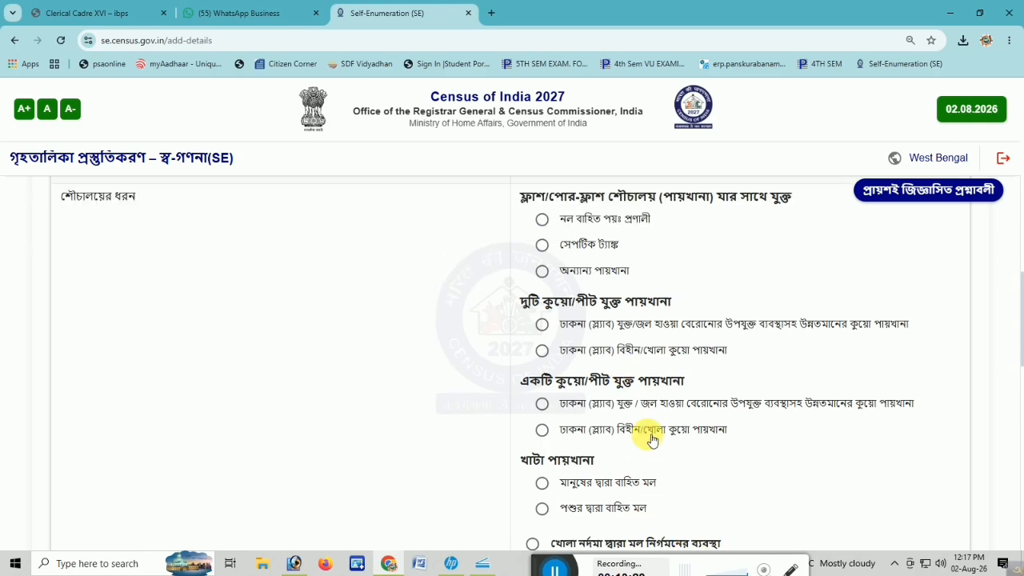
{"action": "left_click", "coordinate": [543, 324]}
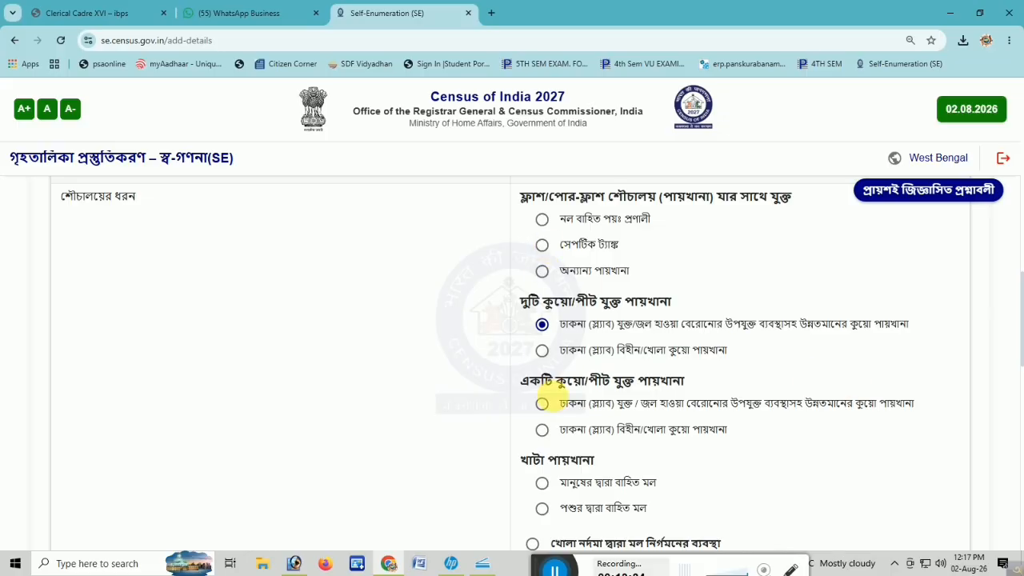
{"action": "scroll", "coordinate": [743, 411], "scroll_direction": "down", "scroll_amount": 2}
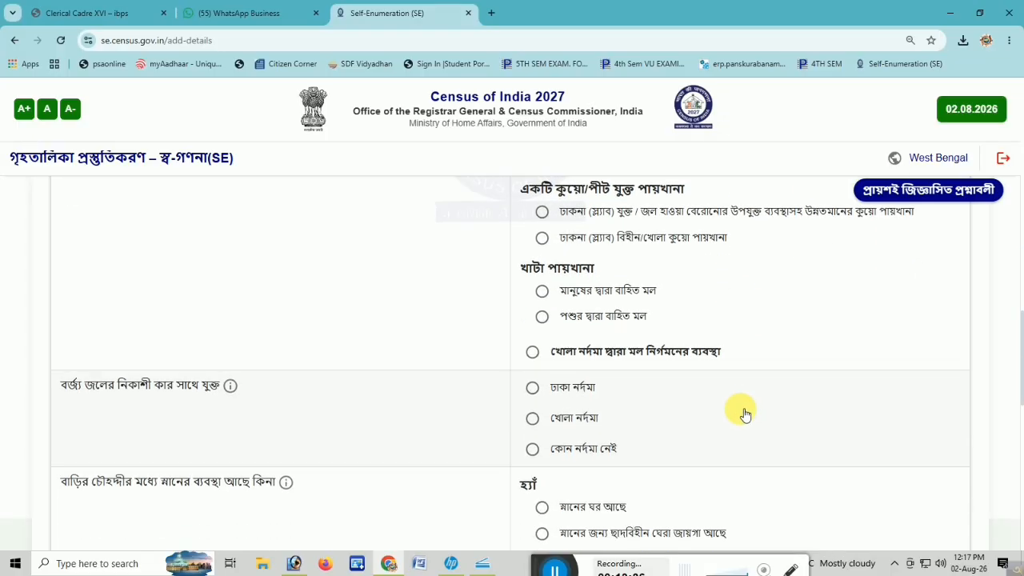
Step: Record wastewater draining into an open drain and a bathroom (স্নানের ঘর আছে) in the house
{"action": "scroll", "coordinate": [743, 414], "scroll_direction": "down", "scroll_amount": 1}
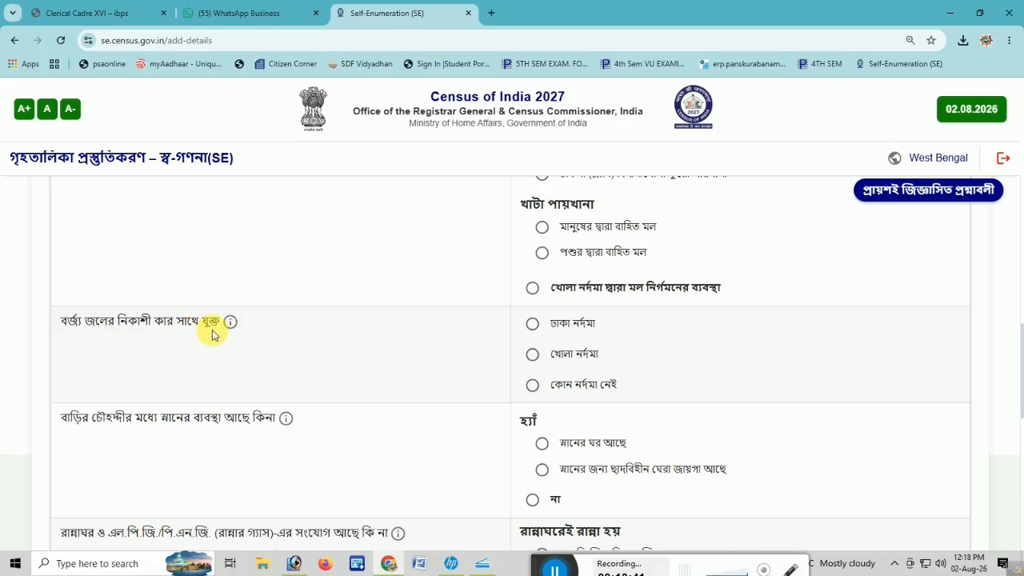
{"action": "mouse_move", "coordinate": [239, 325]}
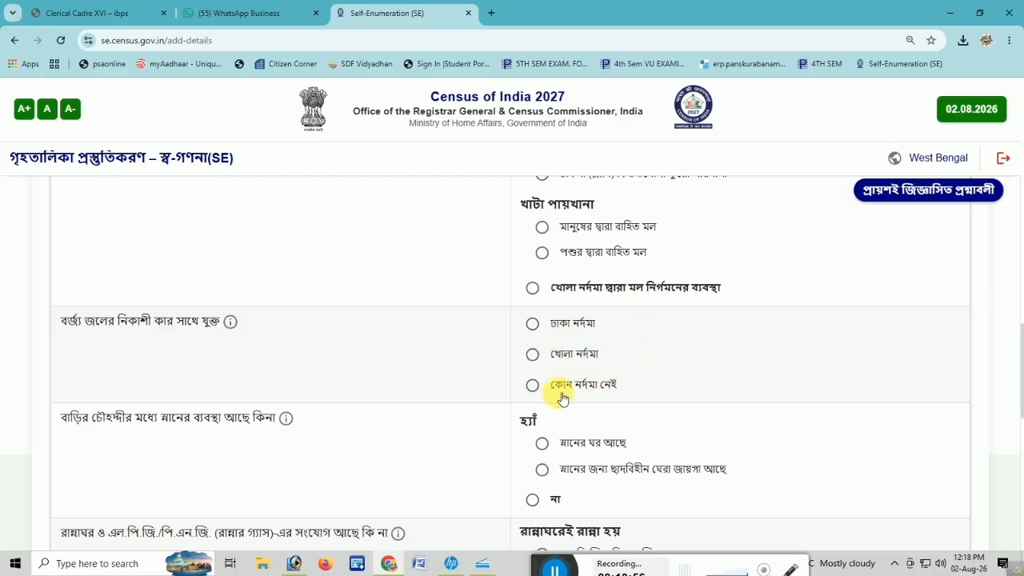
{"action": "left_click", "coordinate": [532, 355]}
{"action": "scroll", "coordinate": [681, 389], "scroll_direction": "down", "scroll_amount": 1}
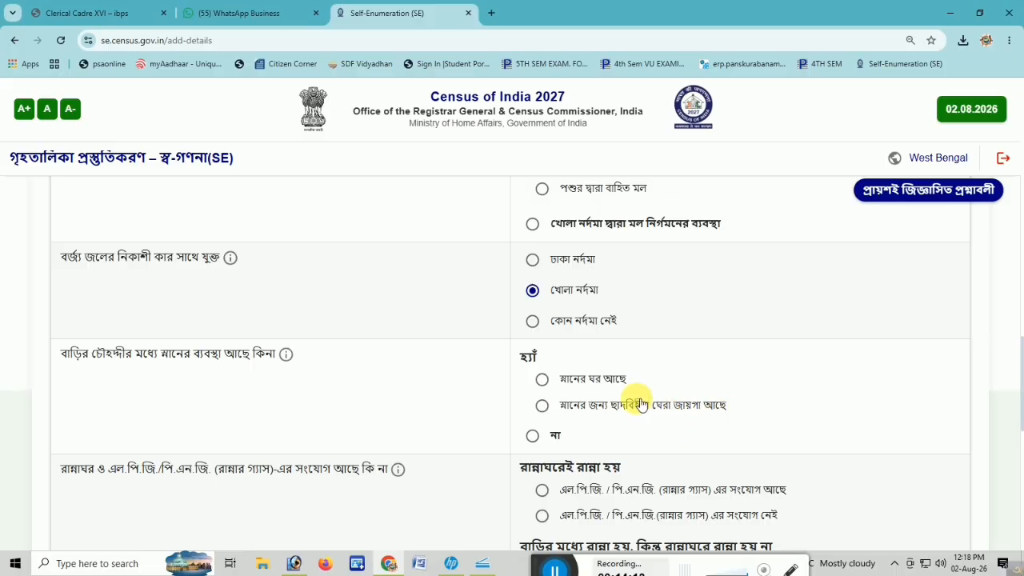
{"action": "left_click", "coordinate": [543, 380]}
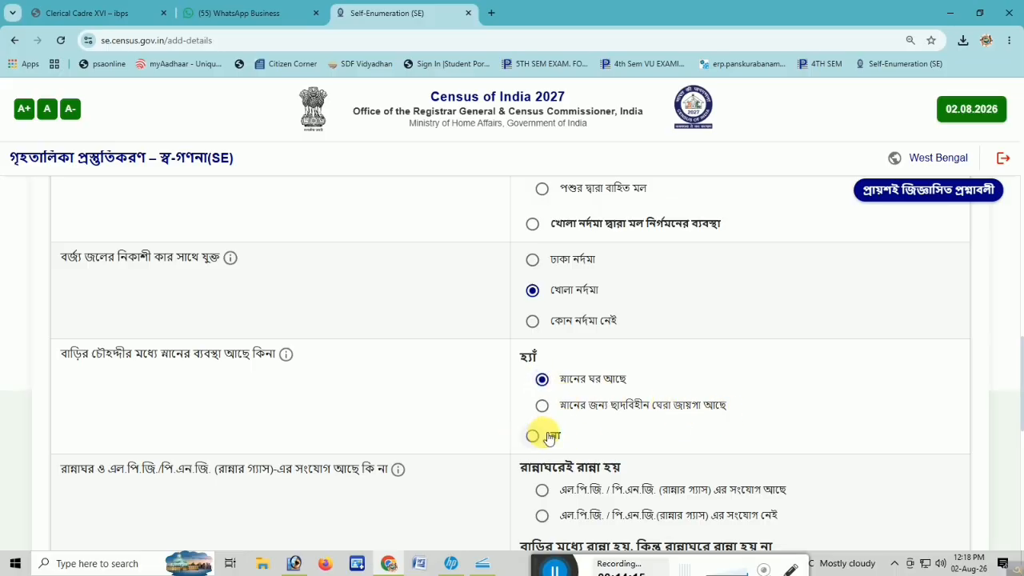
{"action": "scroll", "coordinate": [82, 370], "scroll_direction": "down", "scroll_amount": 2}
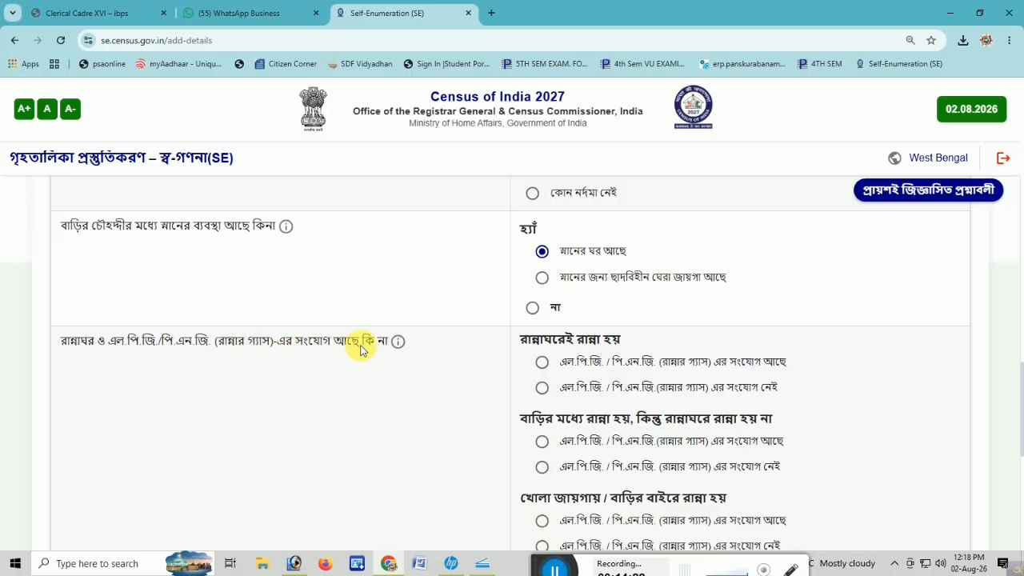
Step: Record that cooking is done in the kitchen with an LPG/PNG connection available
{"action": "mouse_move", "coordinate": [396, 350]}
{"action": "scroll", "coordinate": [394, 349], "scroll_direction": "down", "scroll_amount": 1}
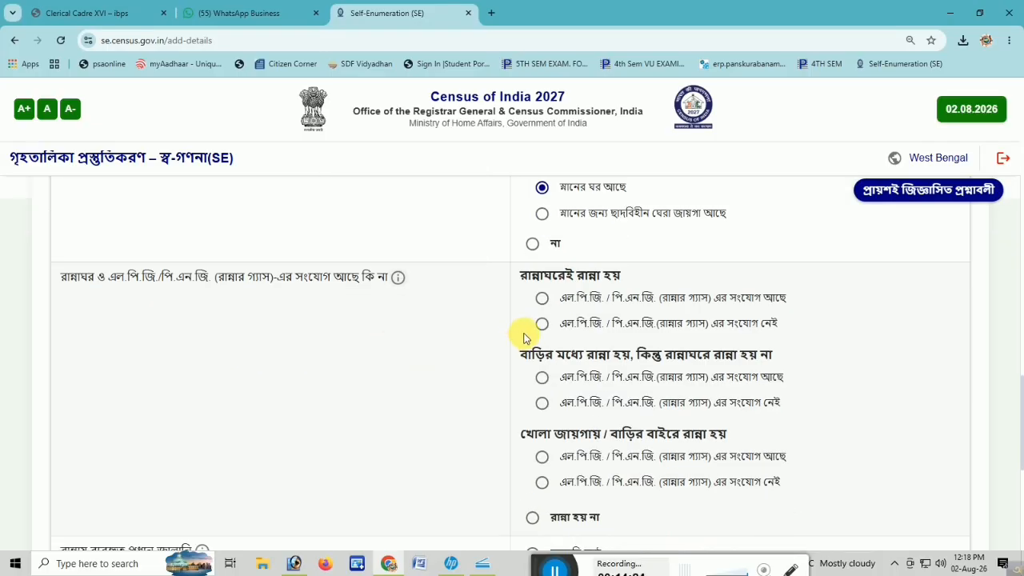
{"action": "scroll", "coordinate": [595, 416], "scroll_direction": "down", "scroll_amount": 1}
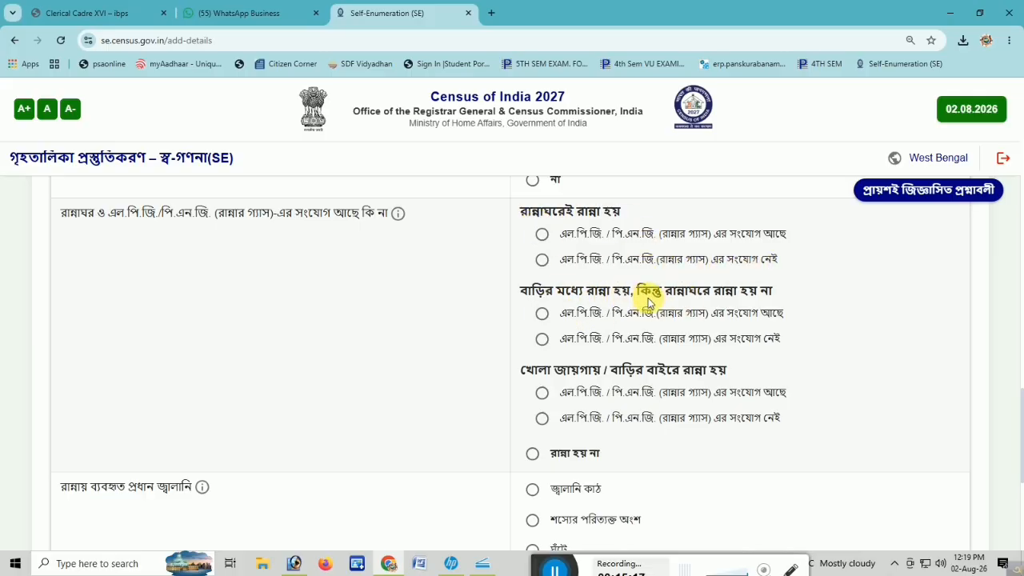
{"action": "left_click", "coordinate": [542, 234]}
{"action": "scroll", "coordinate": [595, 332], "scroll_direction": "down", "scroll_amount": 2}
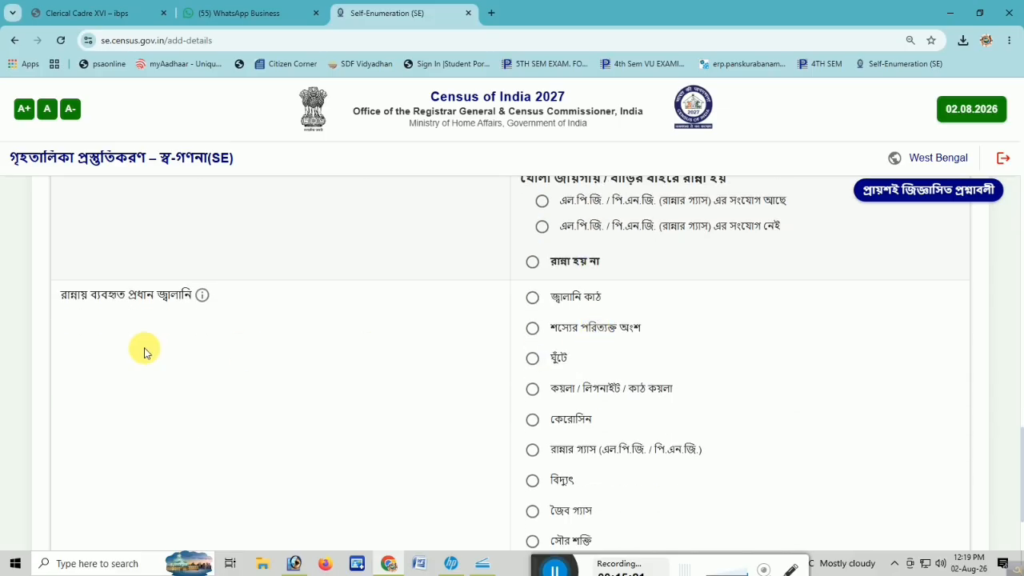
Step: Choose firewood (জ্বালানি কাঠ) as main cooking fuel, then save the amenities and confirm with 'হ্যাঁ'
{"action": "mouse_move", "coordinate": [202, 298]}
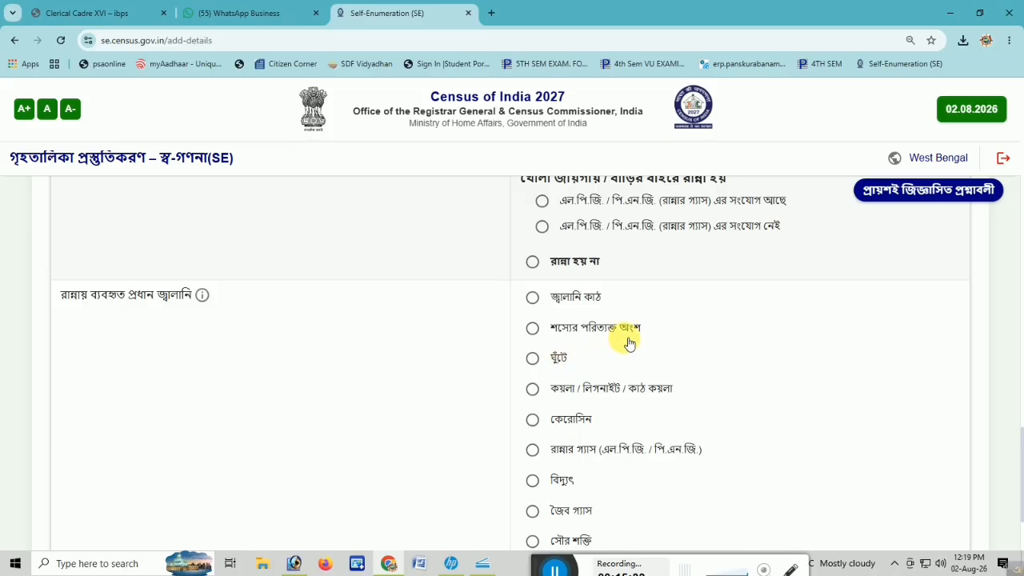
{"action": "scroll", "coordinate": [628, 340], "scroll_direction": "down", "scroll_amount": 1}
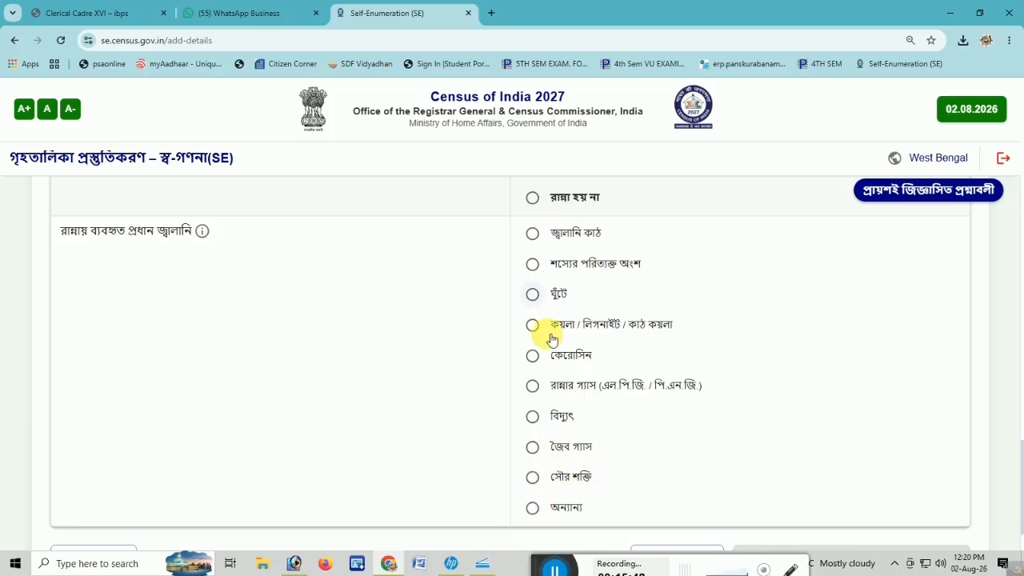
{"action": "left_click", "coordinate": [532, 233]}
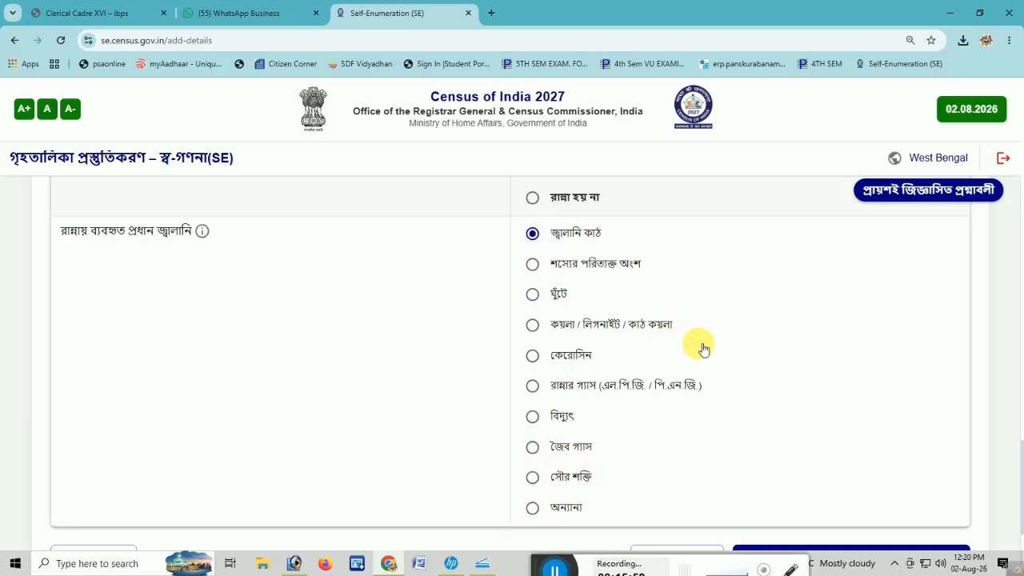
{"action": "scroll", "coordinate": [702, 348], "scroll_direction": "down", "scroll_amount": 1}
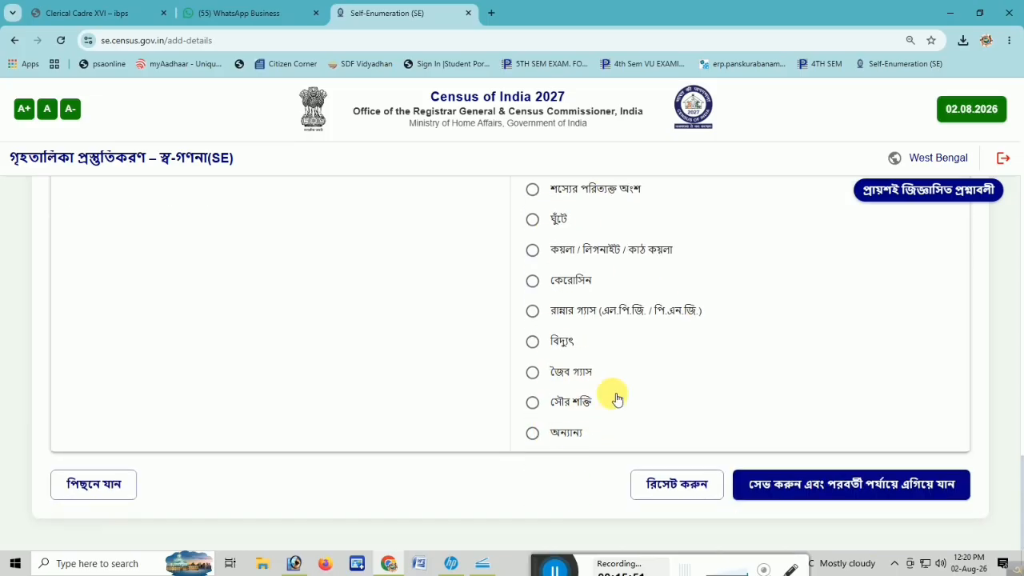
{"action": "left_click", "coordinate": [886, 492]}
{"action": "left_click", "coordinate": [596, 355]}
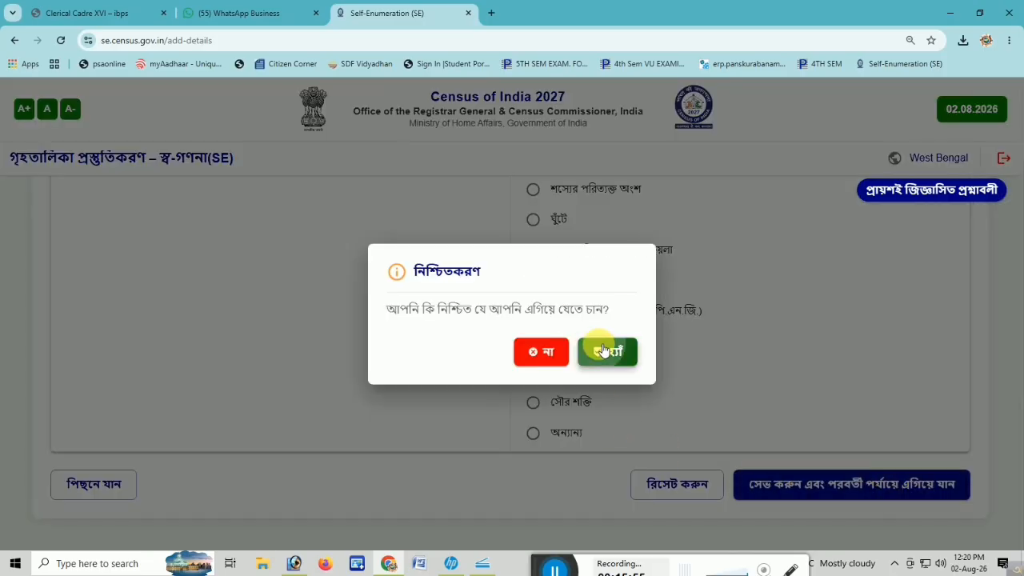
Step: Record radio heard on mobile/smartphone and television through a cable connection (কেবল সংযোগ)
{"action": "scroll", "coordinate": [613, 365], "scroll_direction": "down", "scroll_amount": 2}
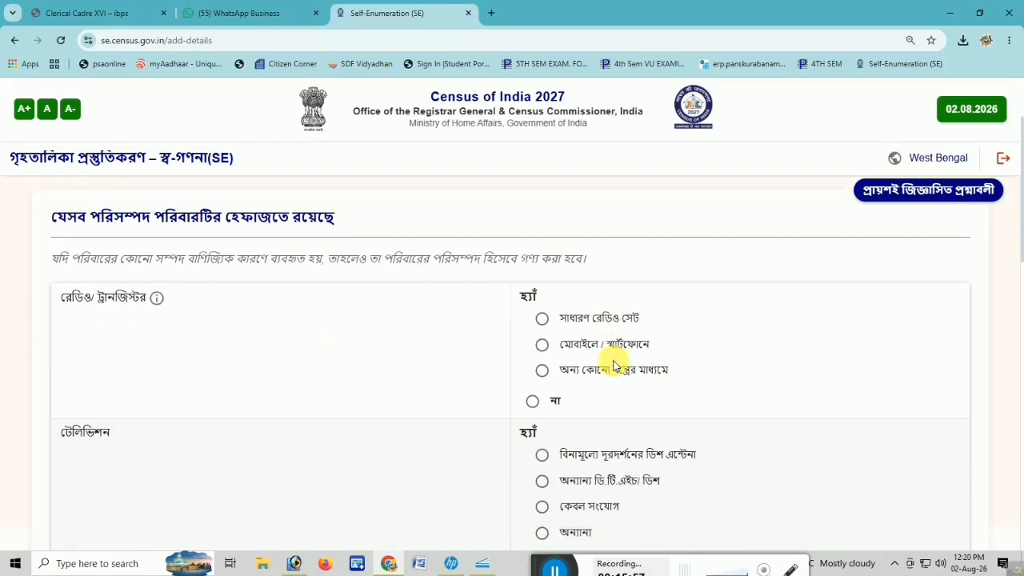
{"action": "scroll", "coordinate": [613, 365], "scroll_direction": "up", "scroll_amount": 2}
{"action": "scroll", "coordinate": [729, 291], "scroll_direction": "down", "scroll_amount": 2}
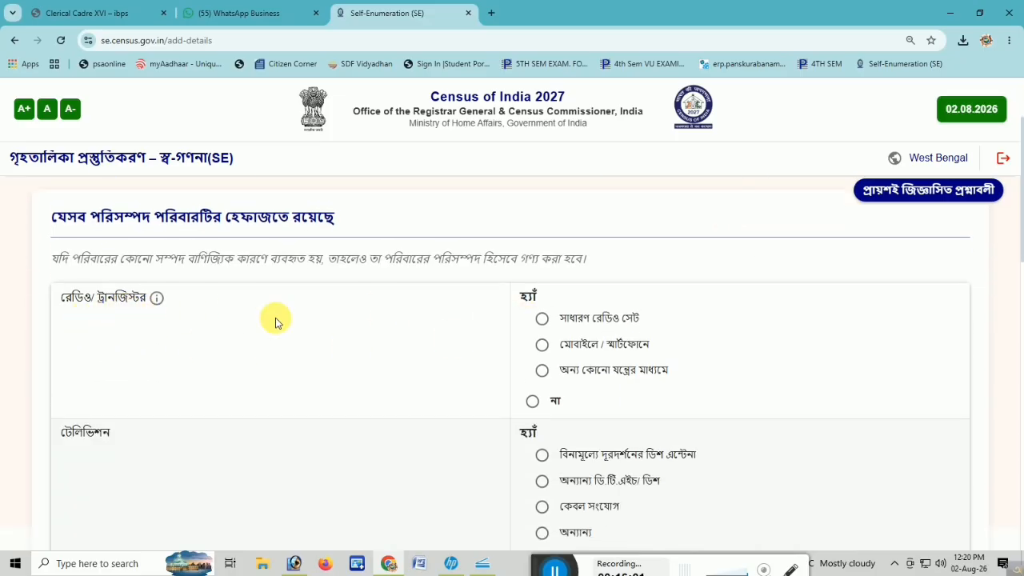
{"action": "mouse_move", "coordinate": [165, 298]}
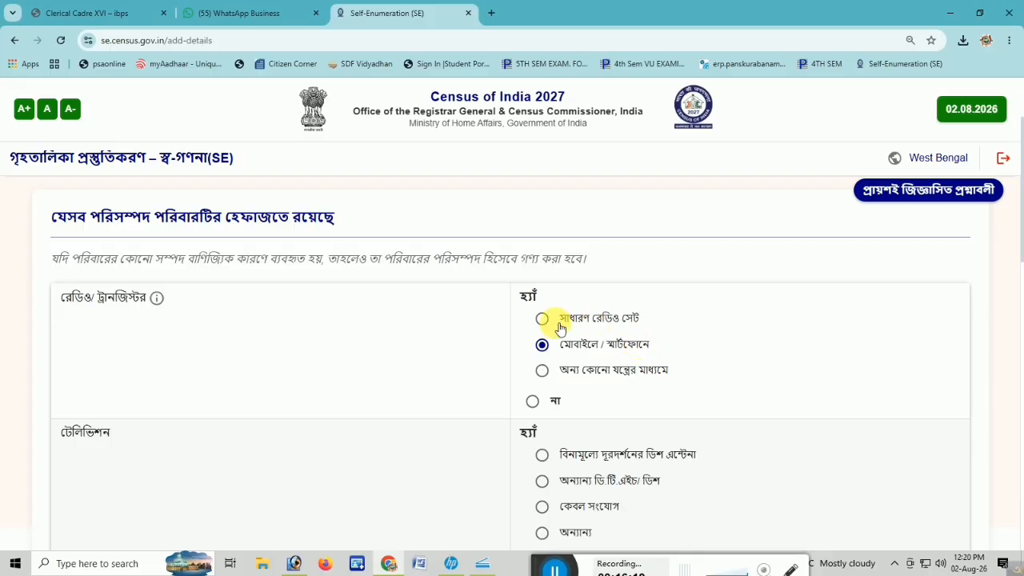
{"action": "scroll", "coordinate": [621, 316], "scroll_direction": "down", "scroll_amount": 1}
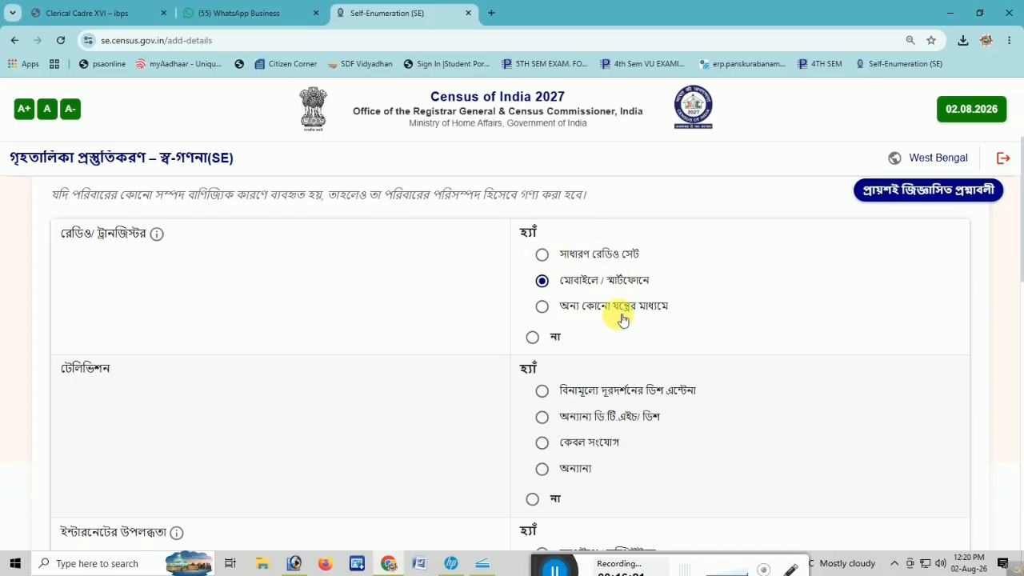
{"action": "scroll", "coordinate": [415, 342], "scroll_direction": "down", "scroll_amount": 1}
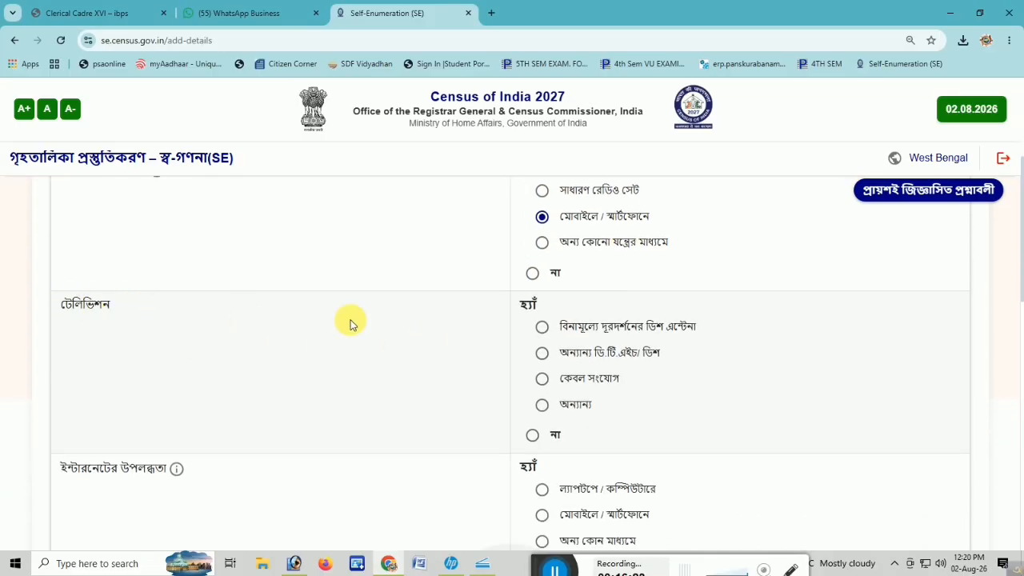
{"action": "scroll", "coordinate": [466, 322], "scroll_direction": "down", "scroll_amount": 1}
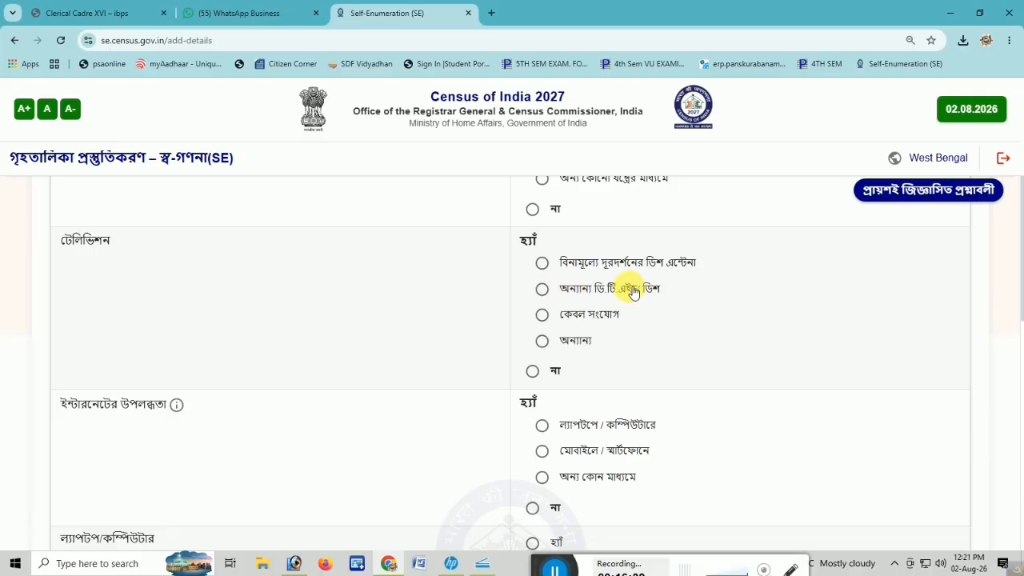
{"action": "left_click", "coordinate": [542, 316]}
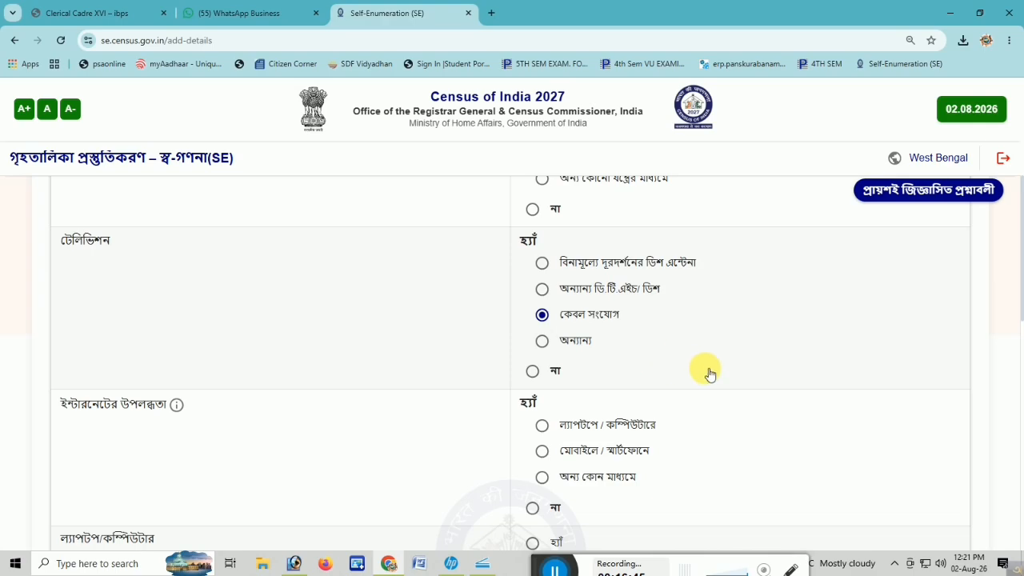
Step: Record internet access on mobile/smartphone
{"action": "scroll", "coordinate": [541, 376], "scroll_direction": "down", "scroll_amount": 3}
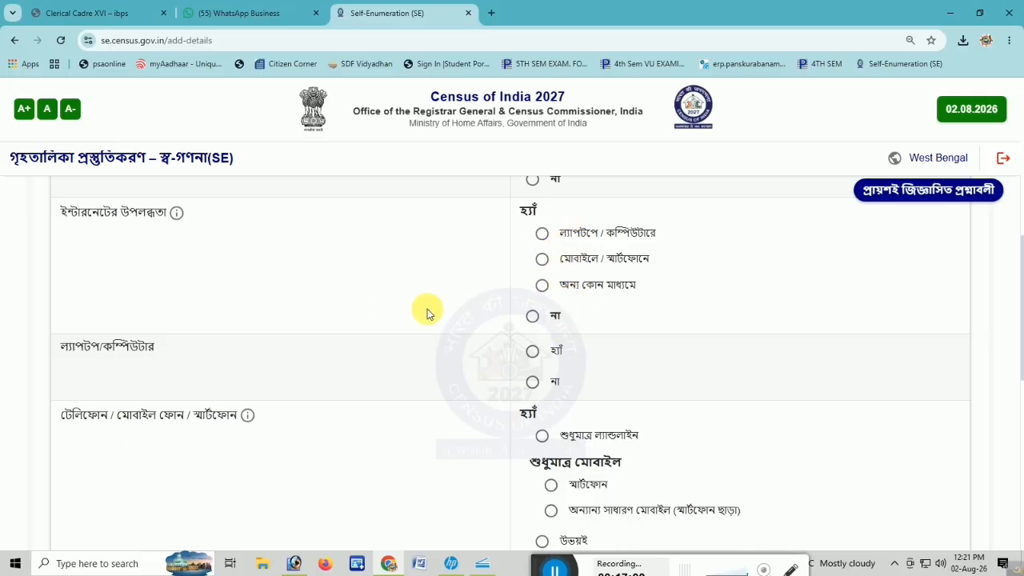
{"action": "left_click", "coordinate": [543, 260]}
{"action": "scroll", "coordinate": [596, 262], "scroll_direction": "down", "scroll_amount": 1}
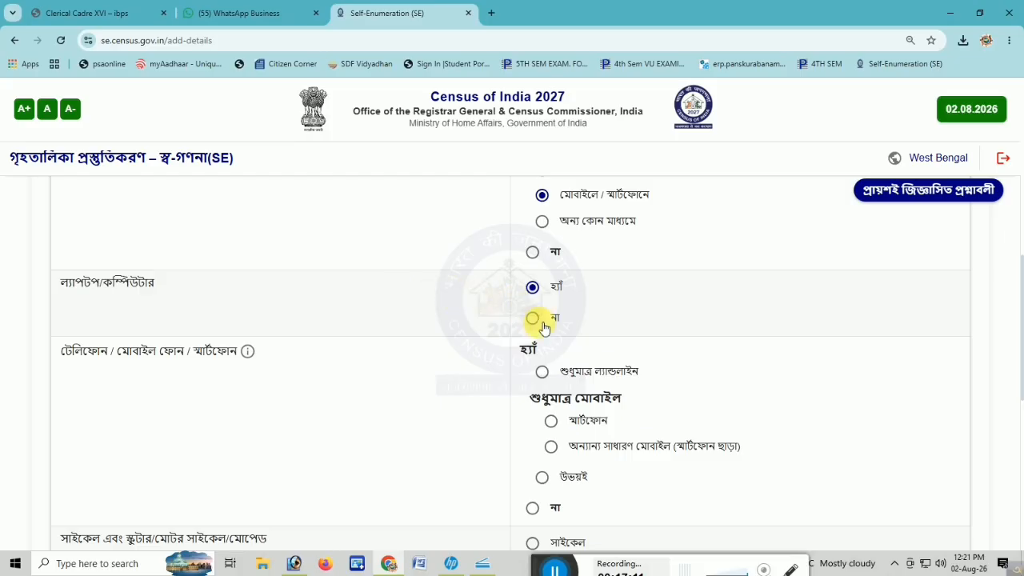
Step: Record a laptop/computer owned, a smartphone-only telephone, and a scooter/motorcycle/moped
{"action": "scroll", "coordinate": [565, 308], "scroll_direction": "down", "scroll_amount": 1}
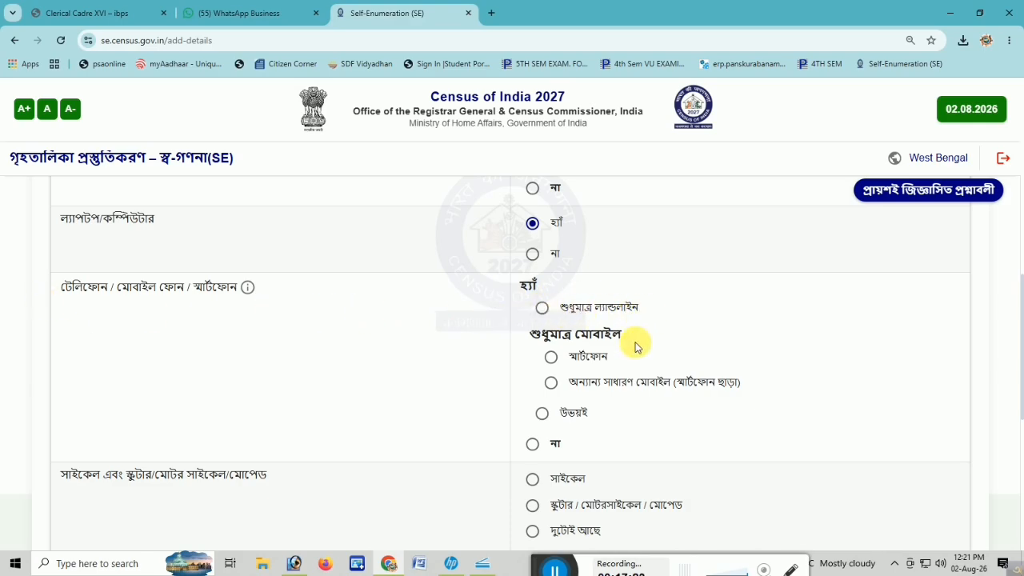
{"action": "scroll", "coordinate": [637, 343], "scroll_direction": "down", "scroll_amount": 2}
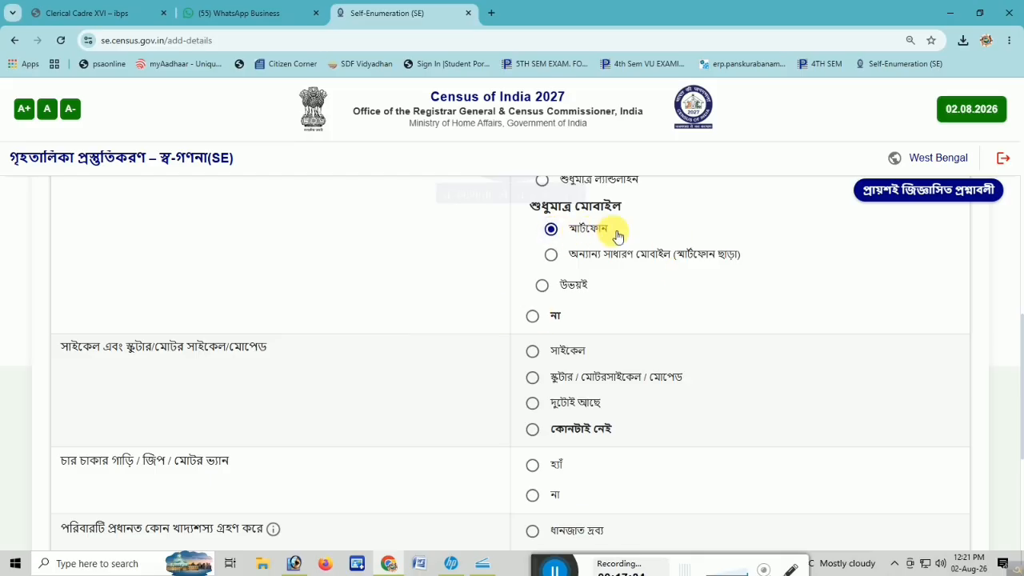
{"action": "scroll", "coordinate": [668, 322], "scroll_direction": "down", "scroll_amount": 1}
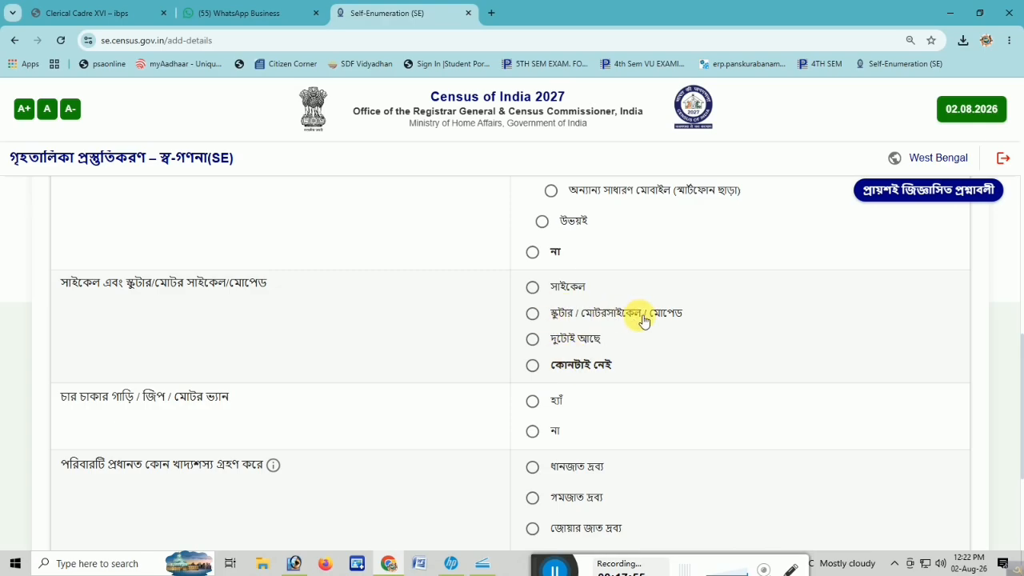
{"action": "left_click", "coordinate": [538, 316]}
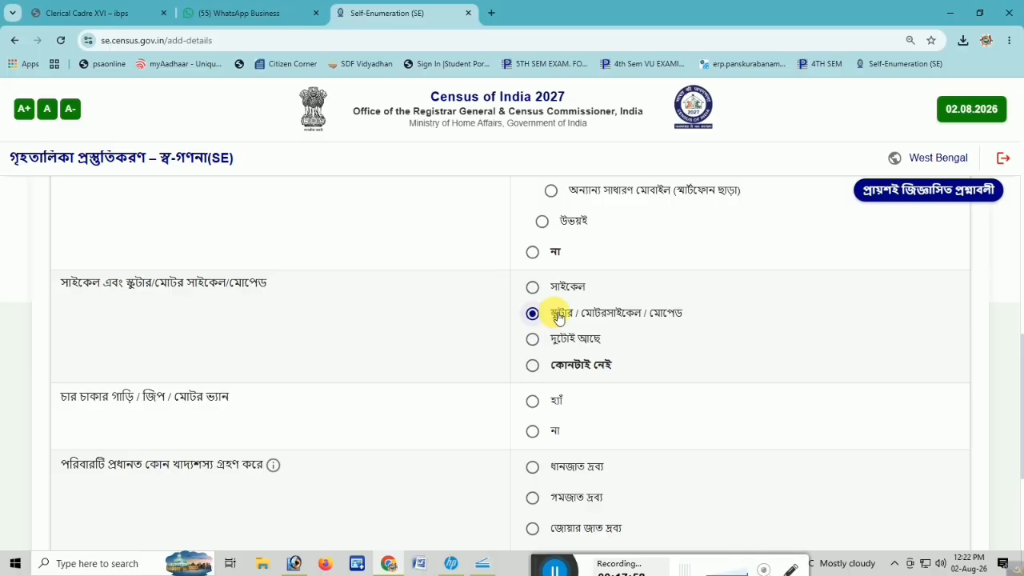
{"action": "scroll", "coordinate": [635, 313], "scroll_direction": "down", "scroll_amount": 2}
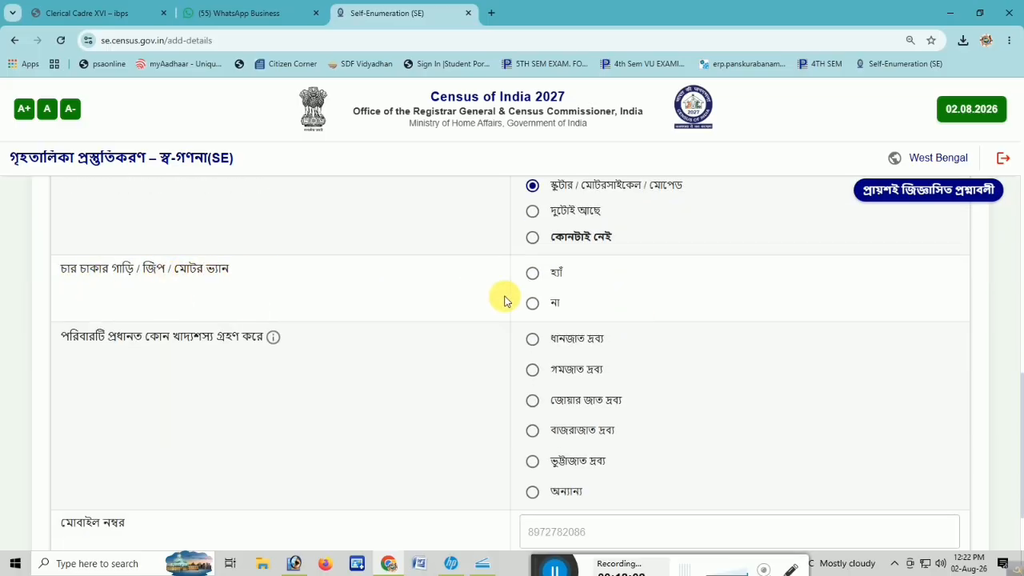
Step: Select 'না' for a car and 'ধানজাত দ্রব্য' as food grain, then save and confirm with 'হ্যাঁ'
{"action": "left_click", "coordinate": [533, 304]}
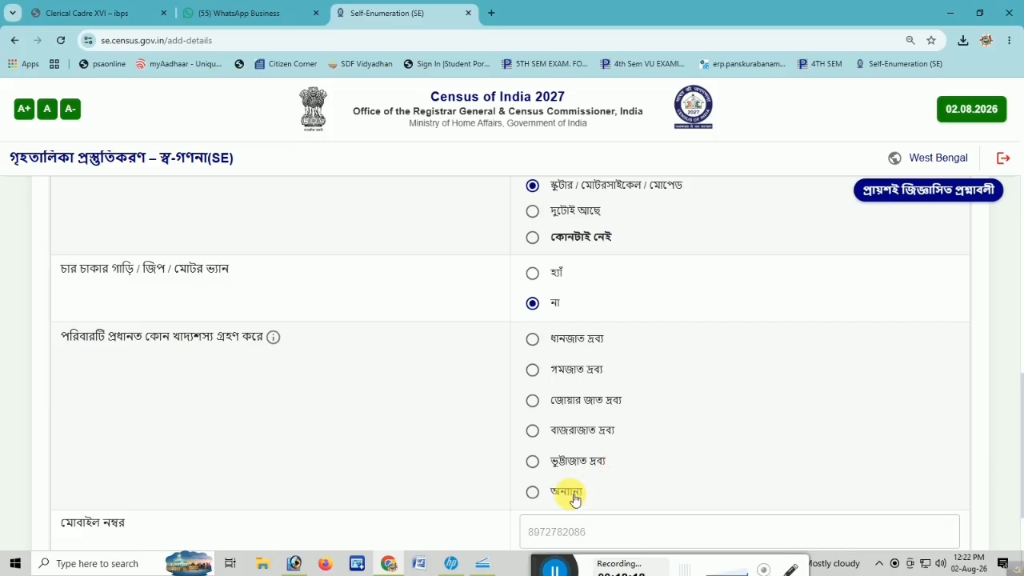
{"action": "left_click", "coordinate": [533, 340]}
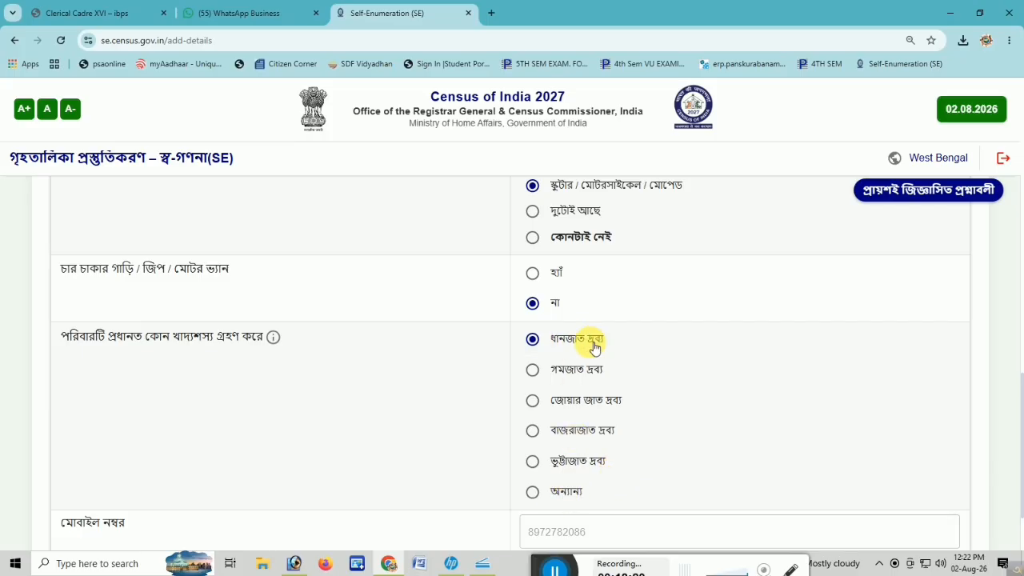
{"action": "scroll", "coordinate": [588, 376], "scroll_direction": "down", "scroll_amount": 2}
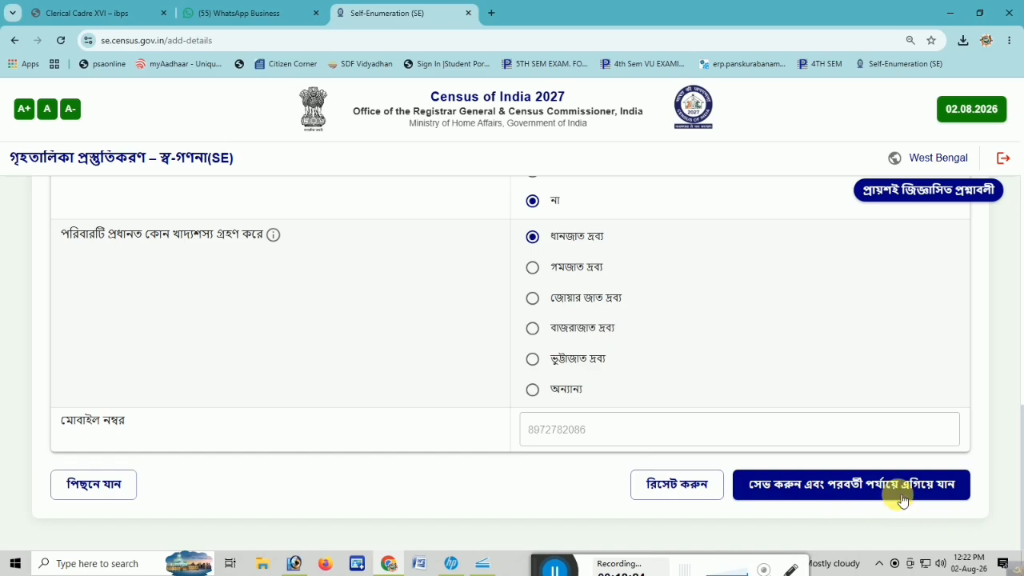
{"action": "left_click", "coordinate": [864, 488]}
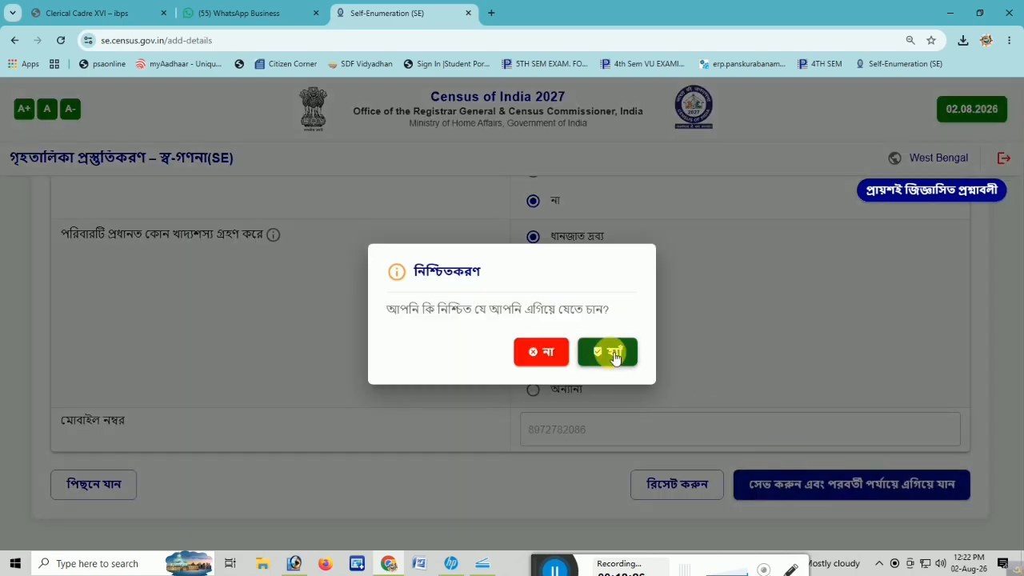
{"action": "left_click", "coordinate": [613, 354]}
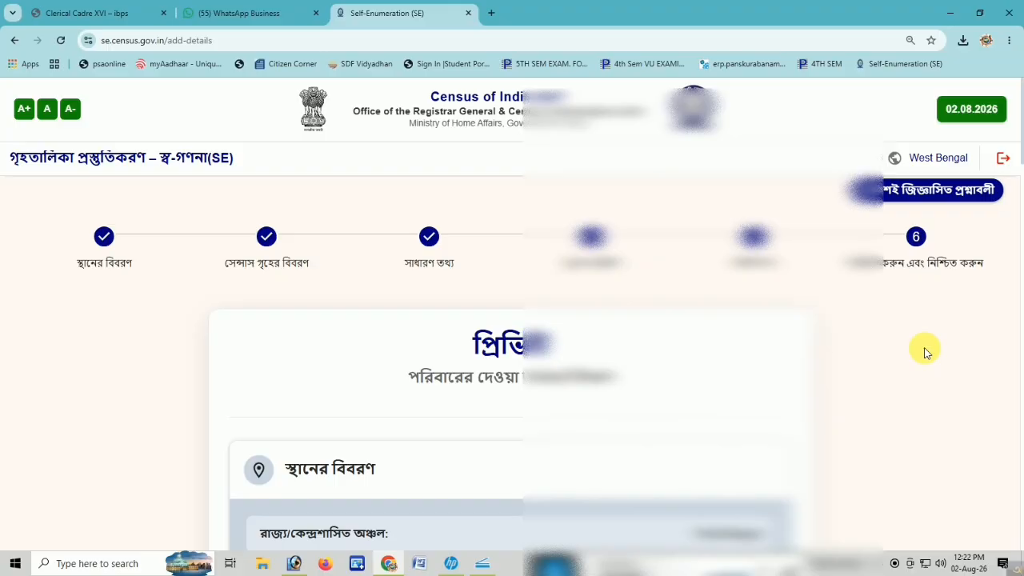
{"action": "scroll", "coordinate": [925, 352], "scroll_direction": "down", "scroll_amount": 8}
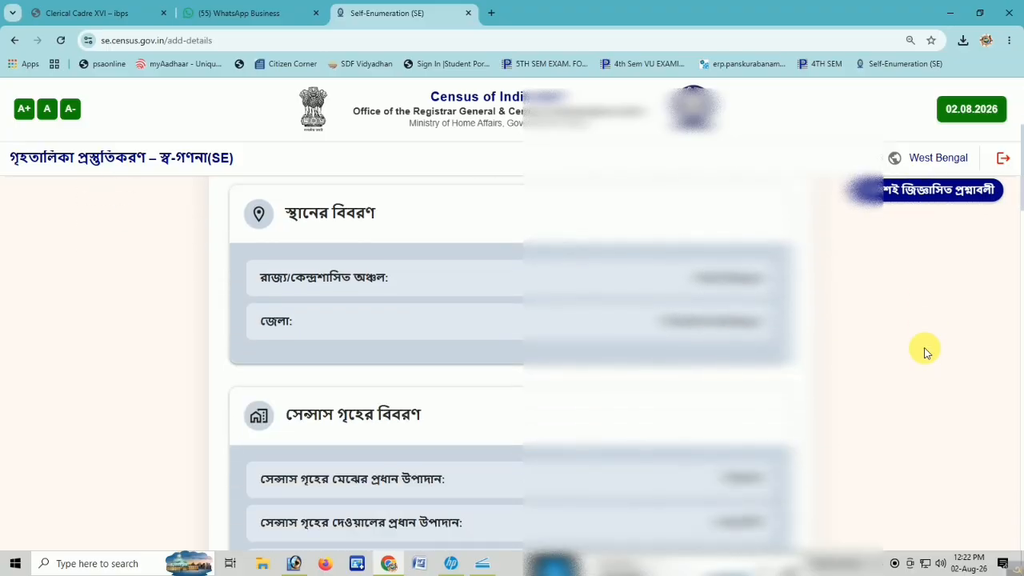
{"action": "scroll", "coordinate": [925, 352], "scroll_direction": "down", "scroll_amount": 10}
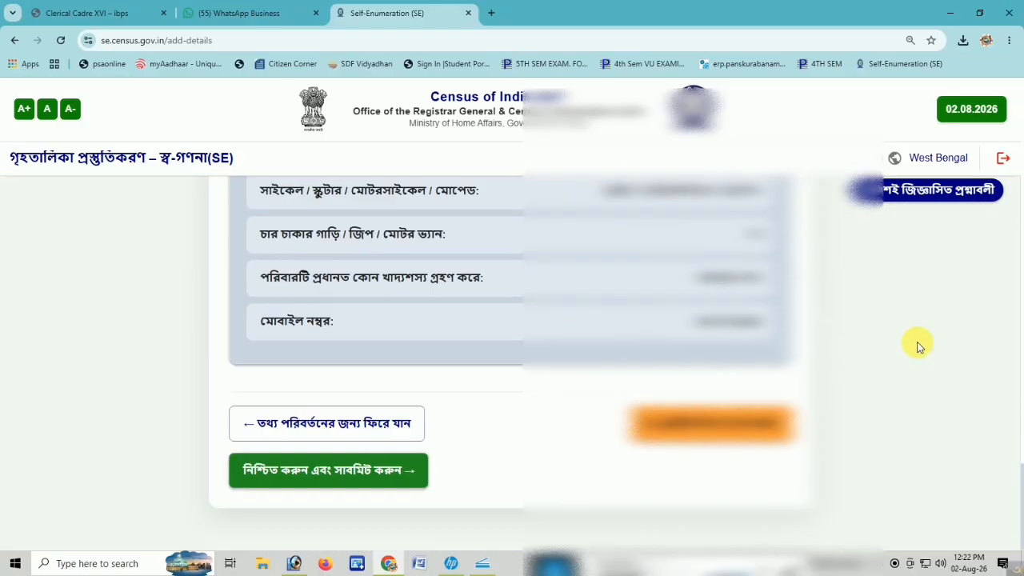